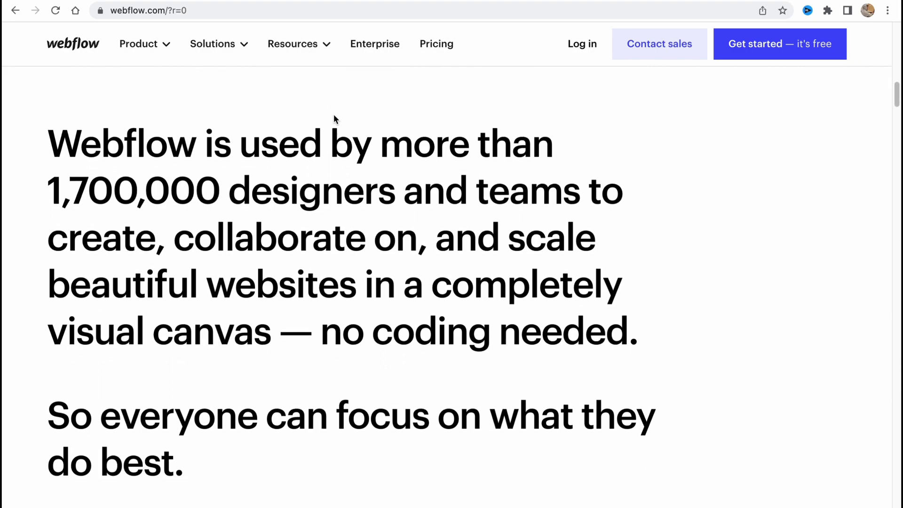
- Look over the Webflow homepage and its product, solutions and resources offerings
scroll(333, 115, "down", 4)
scroll(335, 118, "down", 3)
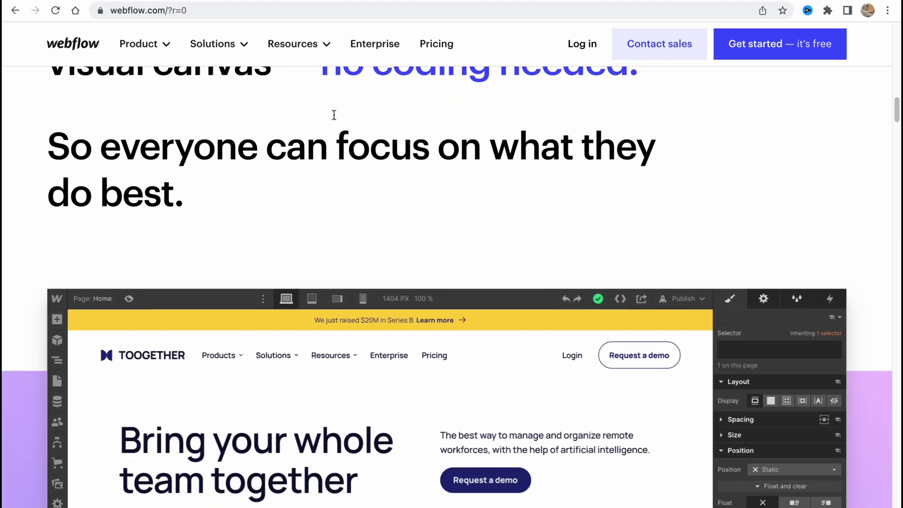
scroll(335, 118, "up", 15)
scroll(333, 117, "up", 8)
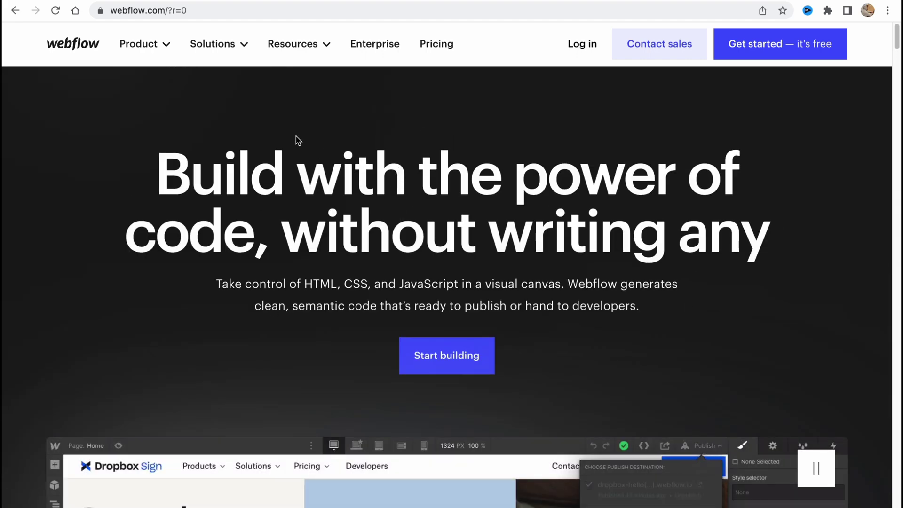
mouse_move(165, 46)
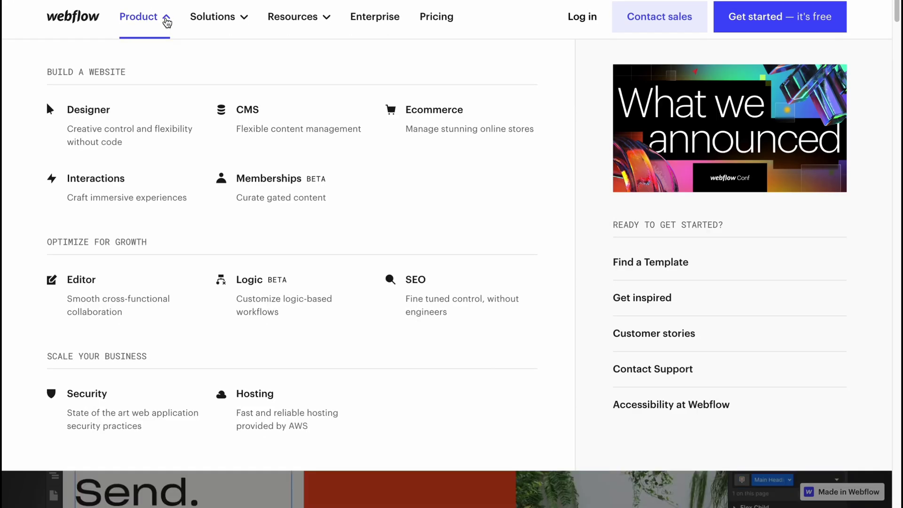
left_click(242, 18)
left_click(328, 20)
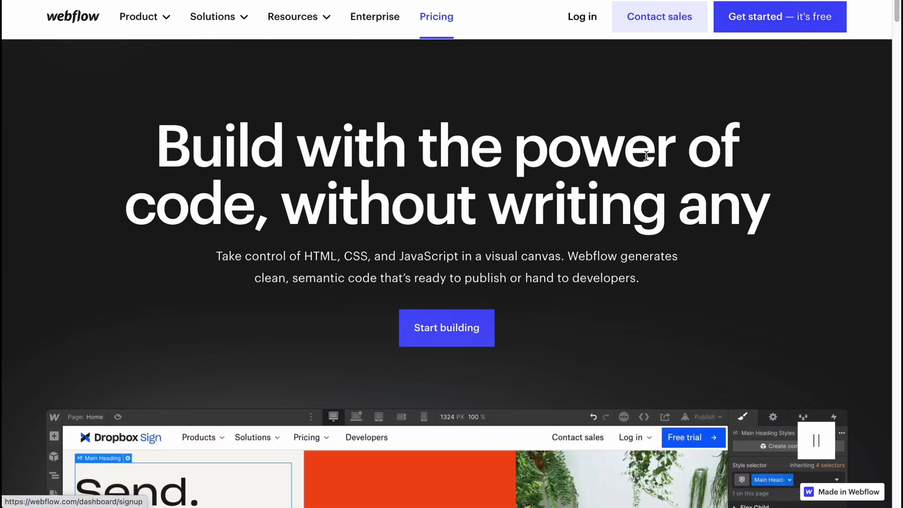
- Get started with a free Webflow account by signing in with an existing Google account
left_click(788, 17)
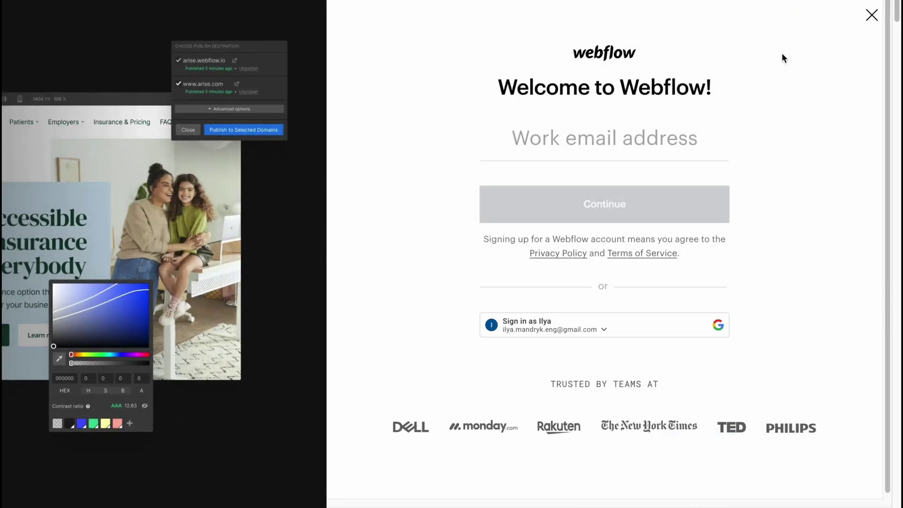
left_click(677, 157)
left_click(554, 332)
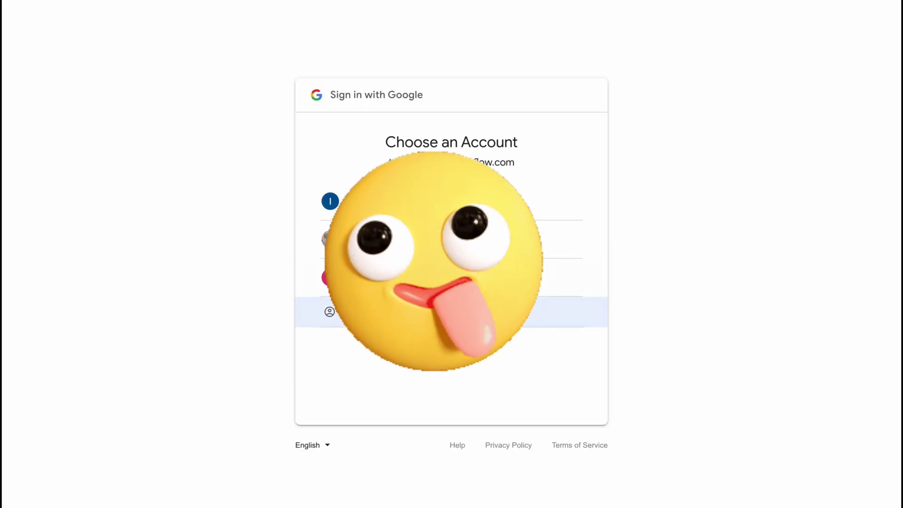
left_click(380, 202)
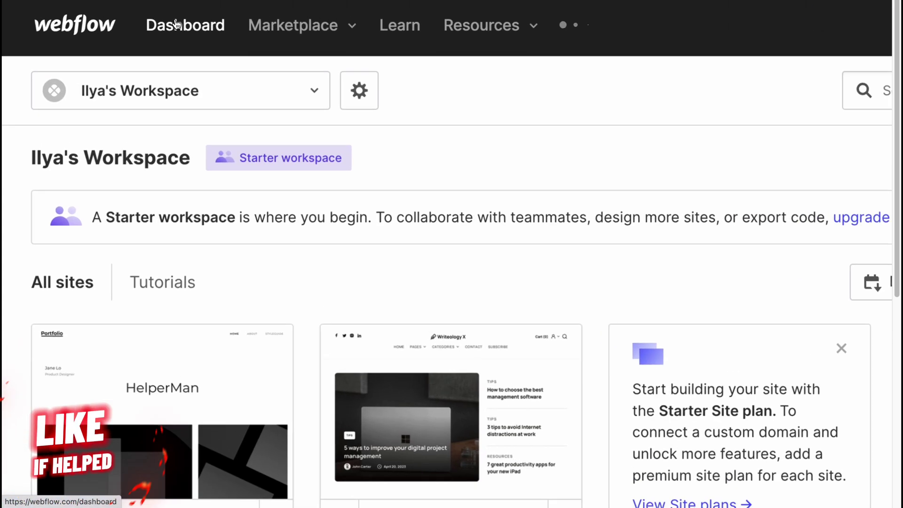
left_click(361, 28)
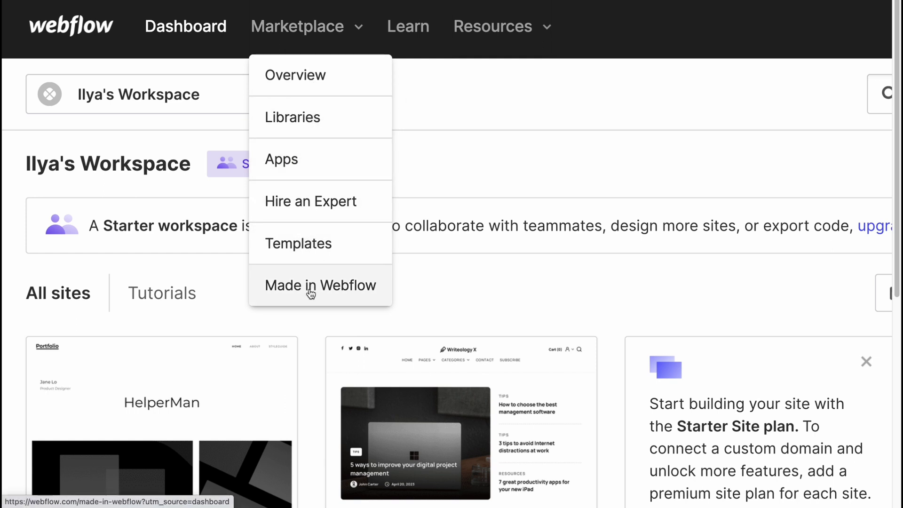
mouse_move(526, 36)
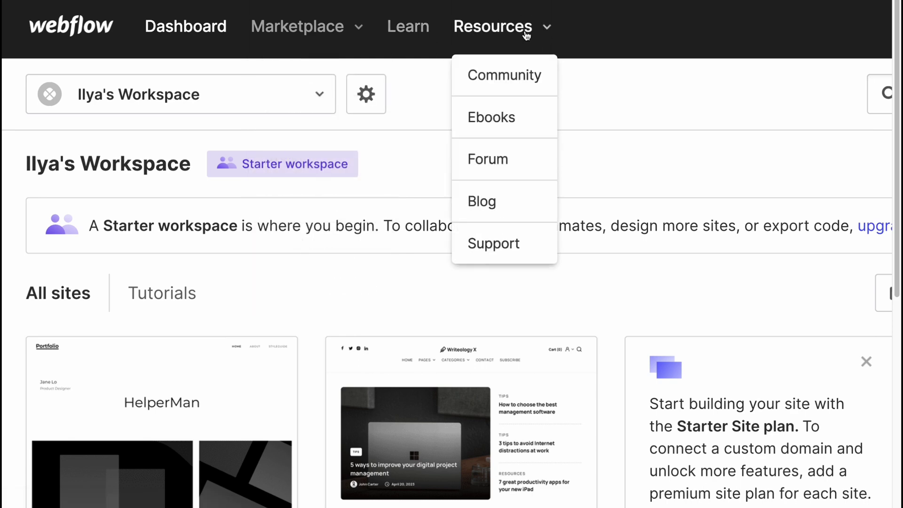
scroll(664, 82, "down", 5)
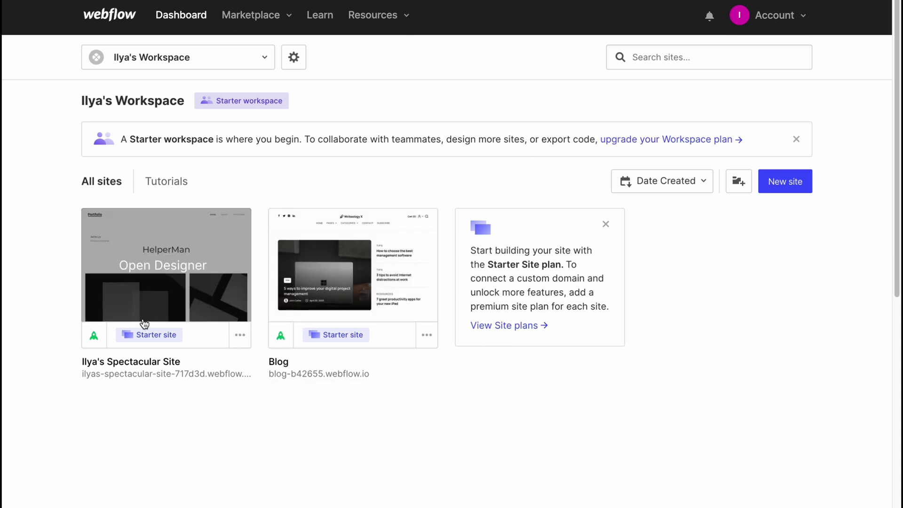
- Delete the Blog site permanently, confirming with its site name blog-b42655
left_click(427, 340)
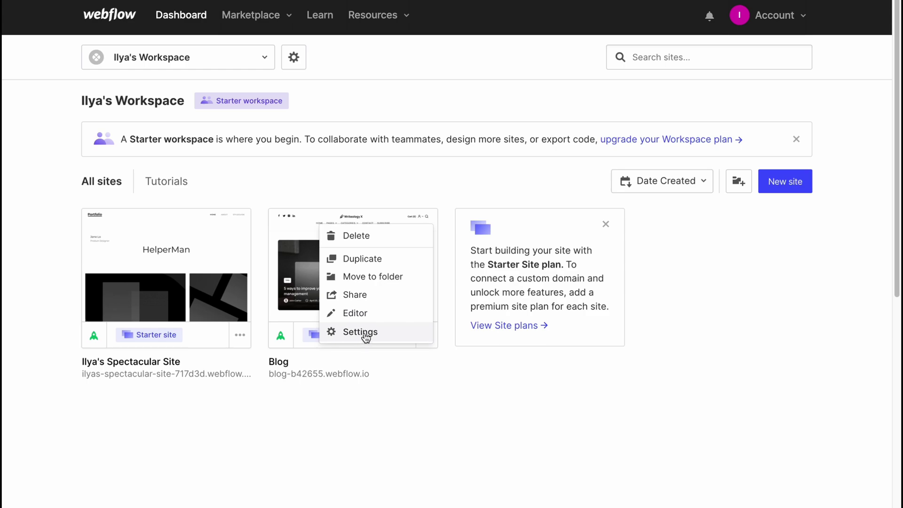
left_click(361, 235)
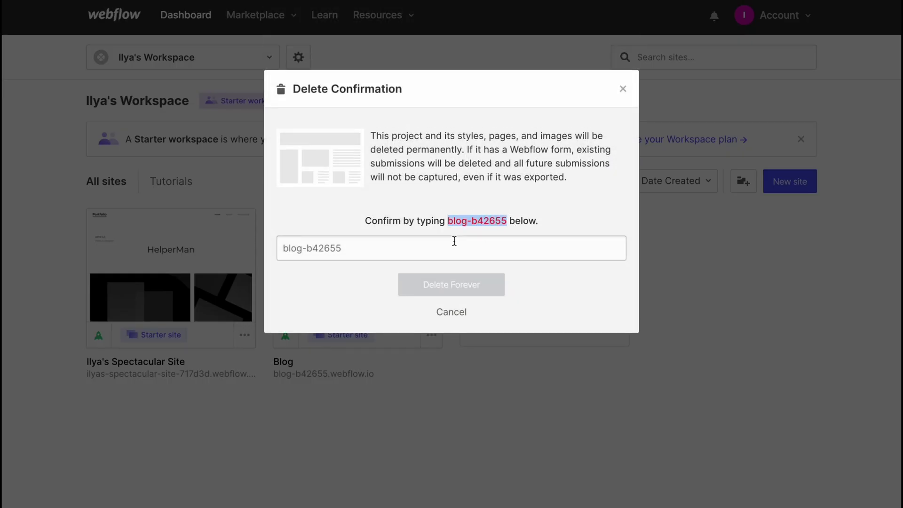
type("blog-b42655")
left_click(450, 289)
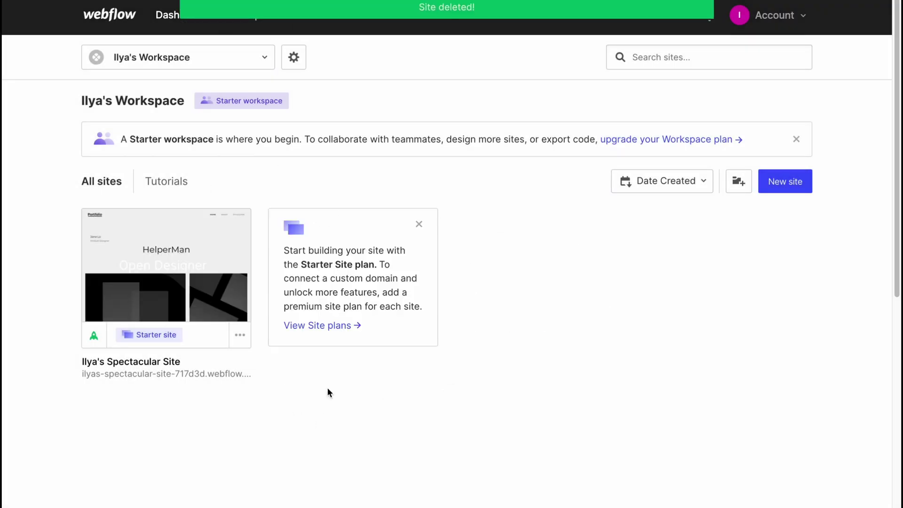
left_click(240, 336)
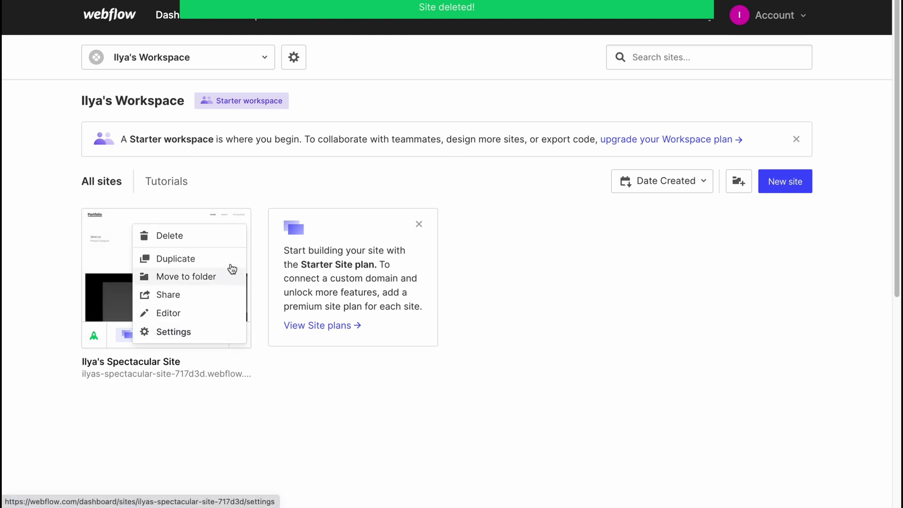
left_click(538, 420)
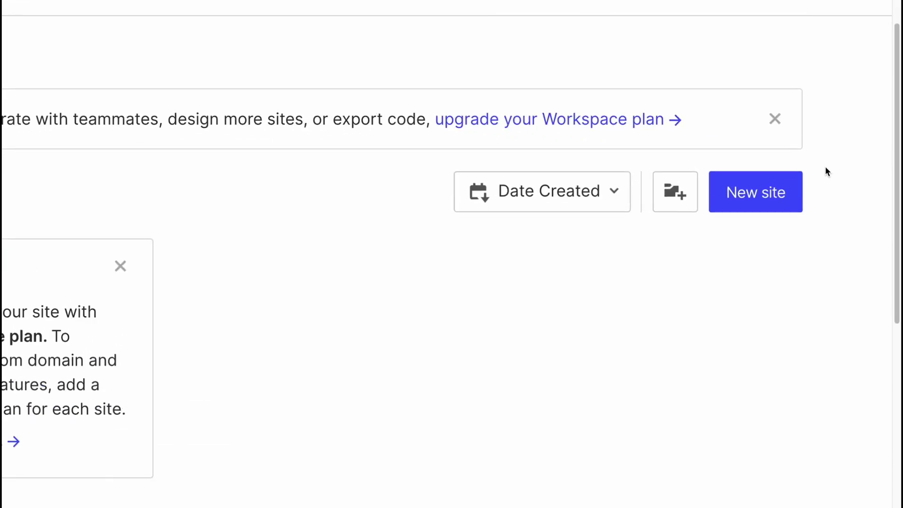
- Start creating a new site and examine the free starter templates and the new paid templates
left_click(778, 194)
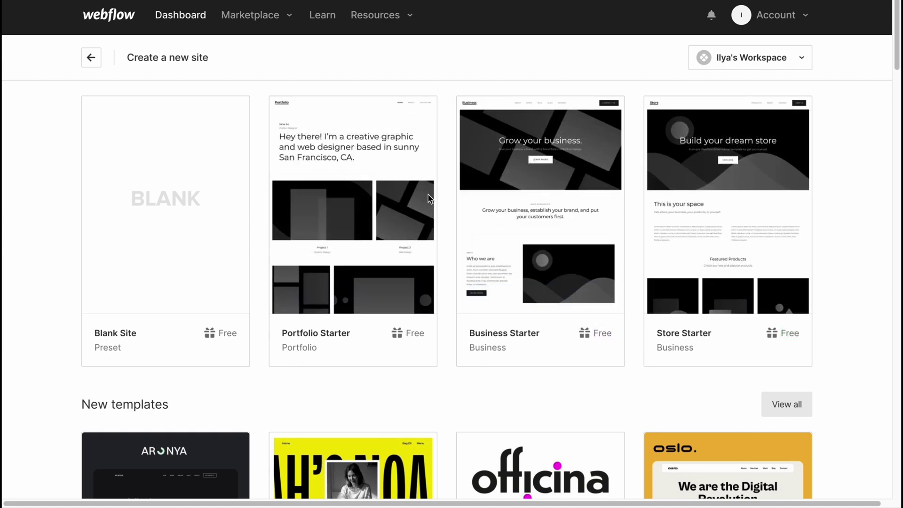
mouse_move(309, 360)
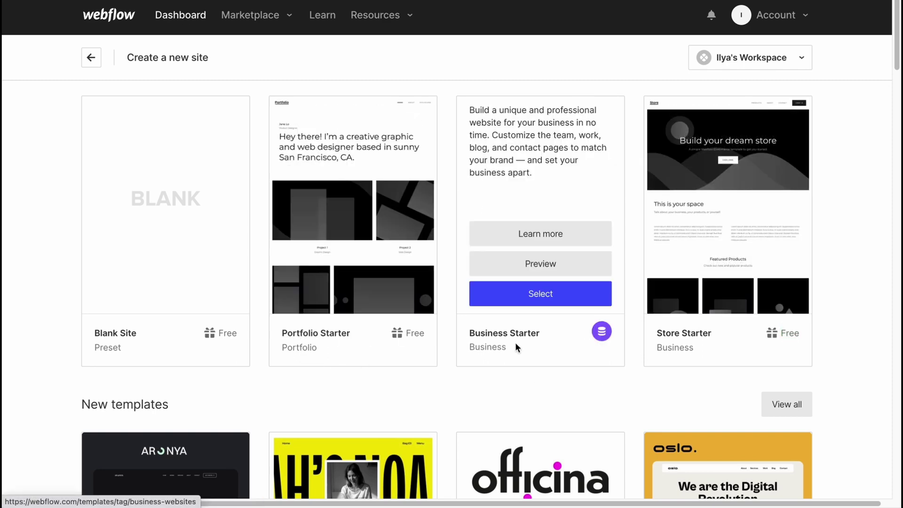
mouse_move(718, 336)
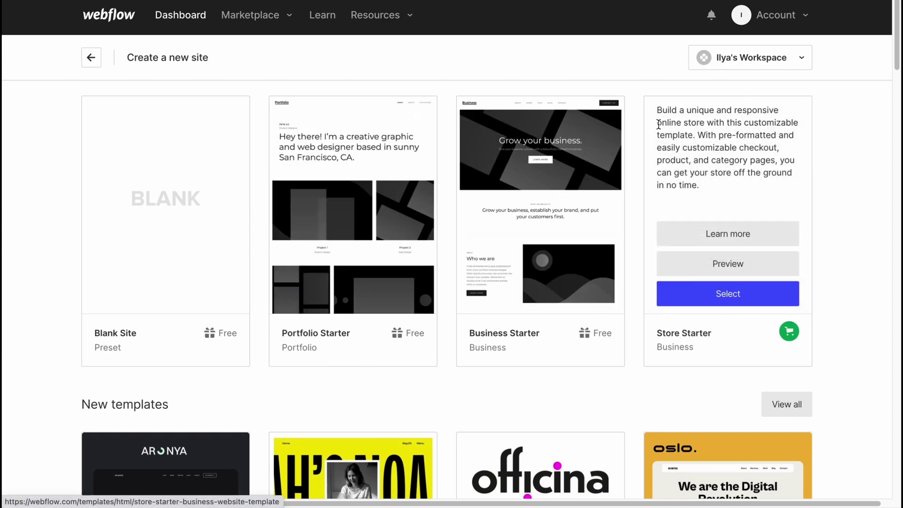
scroll(607, 308, "down", 1)
scroll(607, 309, "down", 5)
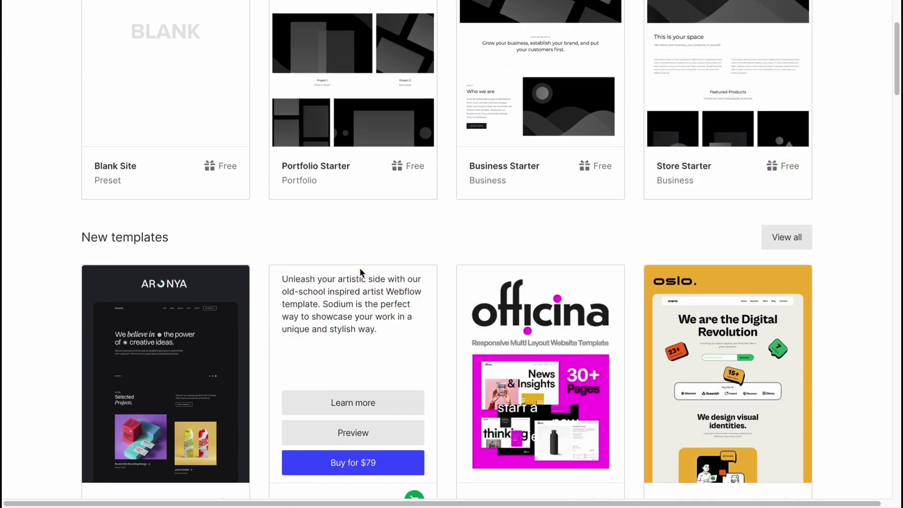
mouse_move(515, 256)
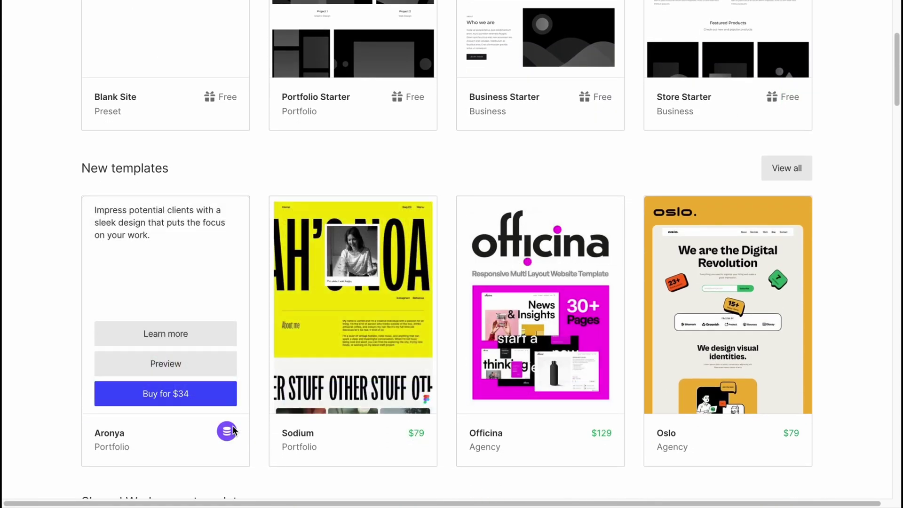
scroll(316, 420, "down", 1)
mouse_move(435, 437)
mouse_move(579, 423)
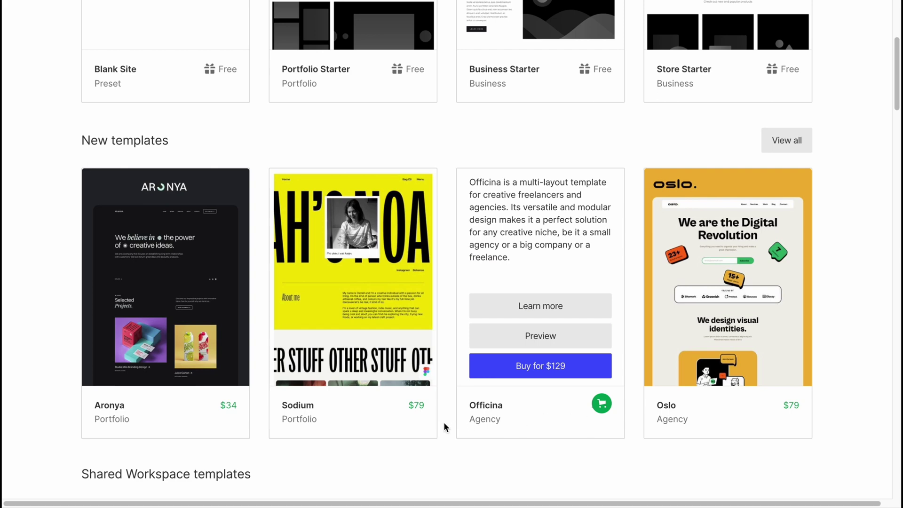
mouse_move(776, 411)
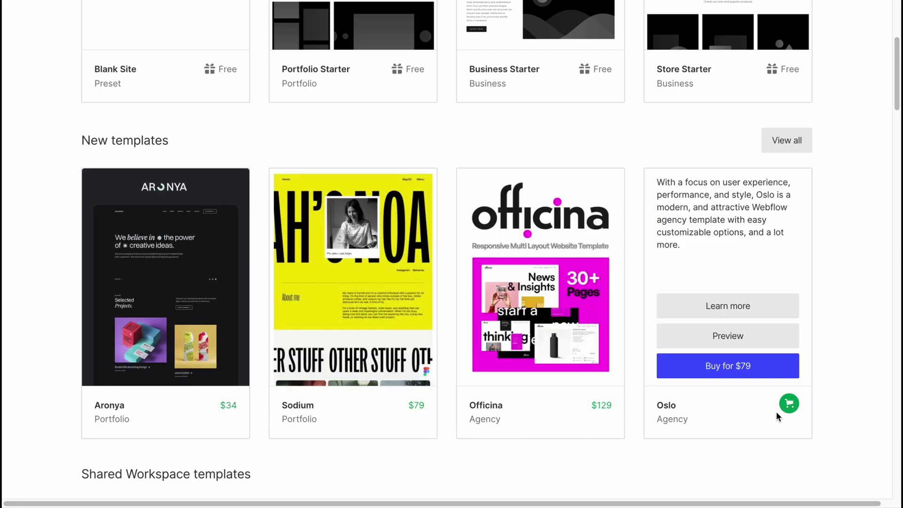
mouse_move(602, 413)
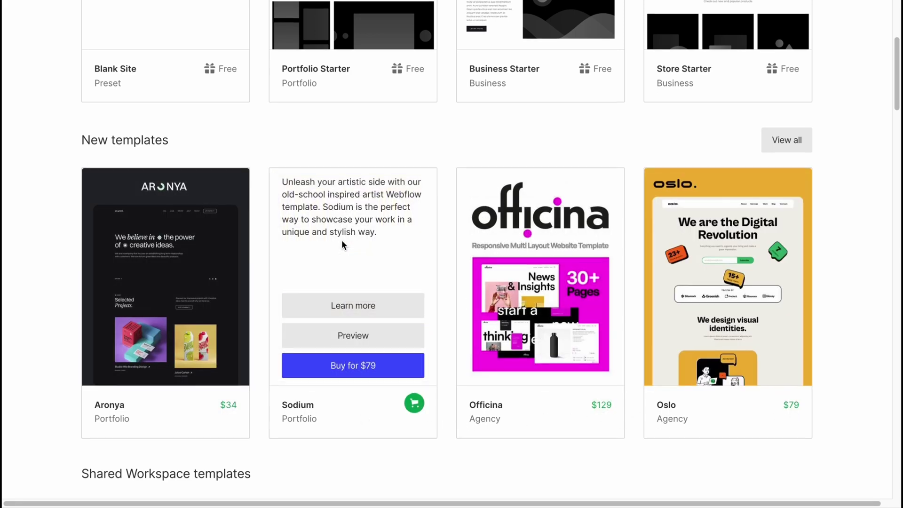
- Find the free templates section and open its complete list in the marketplace
scroll(340, 240, "down", 5)
scroll(363, 246, "down", 5)
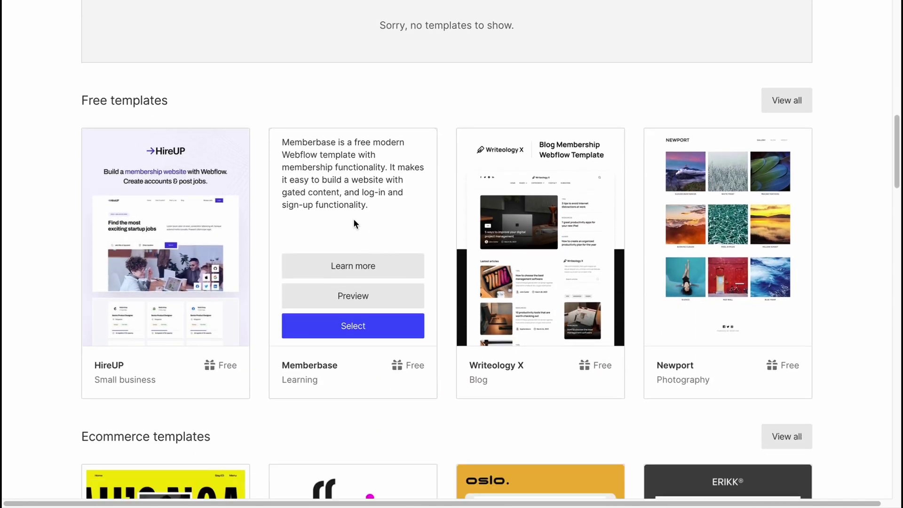
mouse_move(116, 175)
left_click(783, 99)
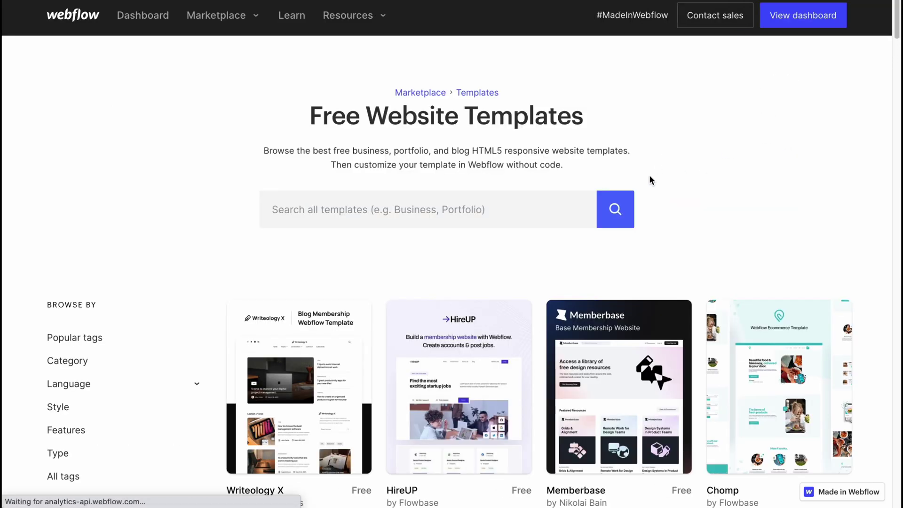
- Browse the complete list of free website templates for a suitable portfolio or blog design
scroll(649, 174, "down", 6)
scroll(645, 197, "down", 7)
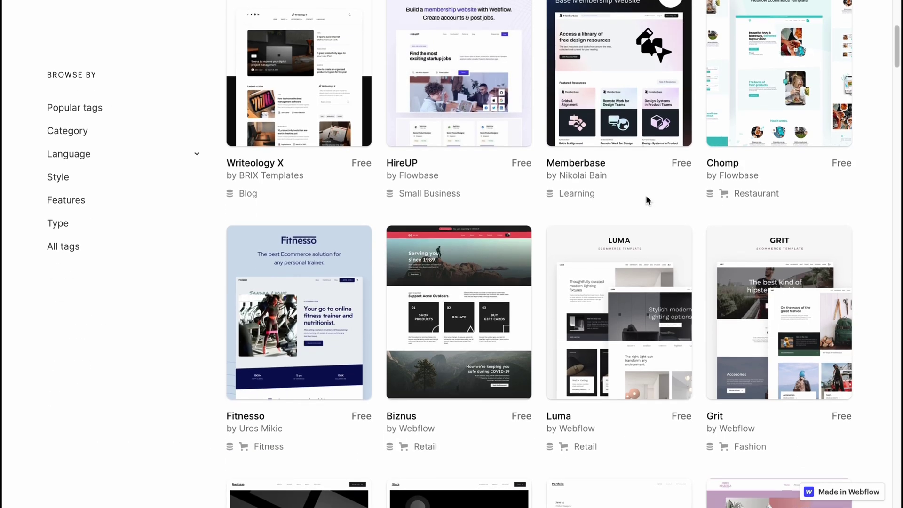
scroll(639, 206, "down", 8)
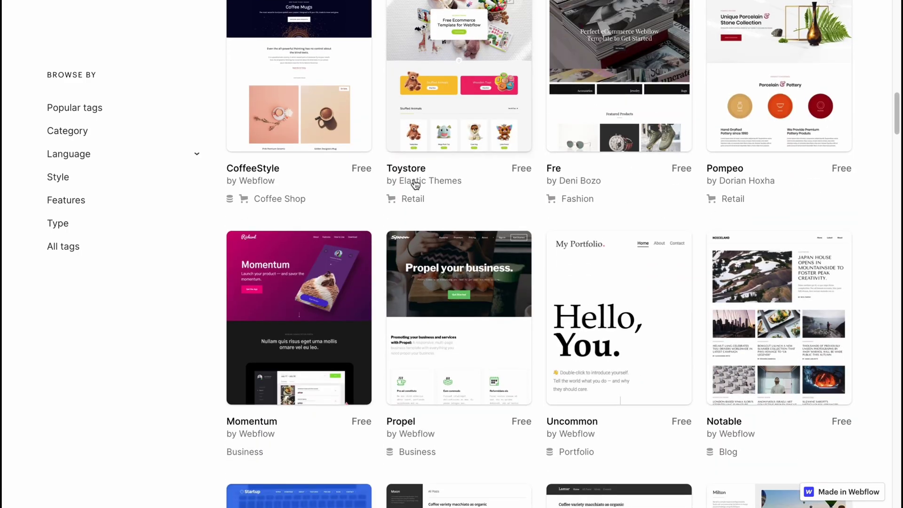
scroll(418, 207, "down", 5)
scroll(419, 222, "up", 20)
scroll(80, 346, "down", 2)
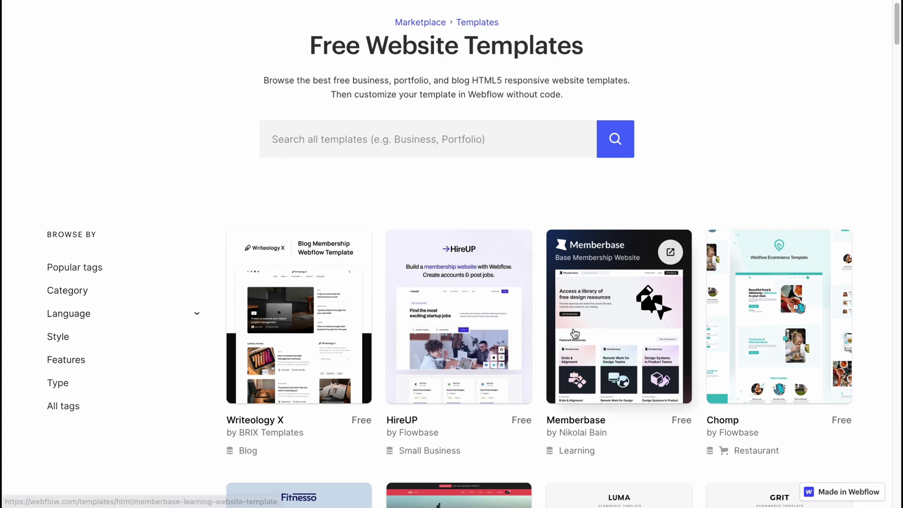
scroll(554, 329, "down", 12)
scroll(576, 292, "down", 20)
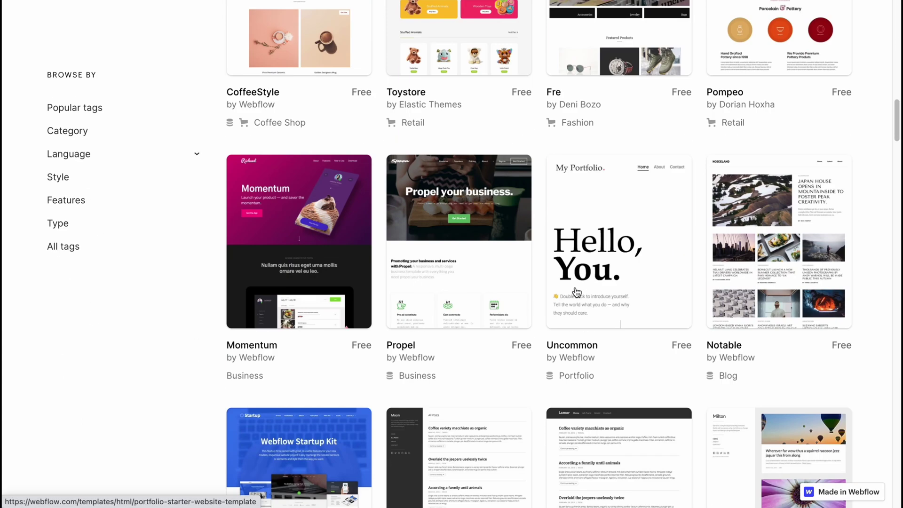
scroll(577, 292, "down", 10)
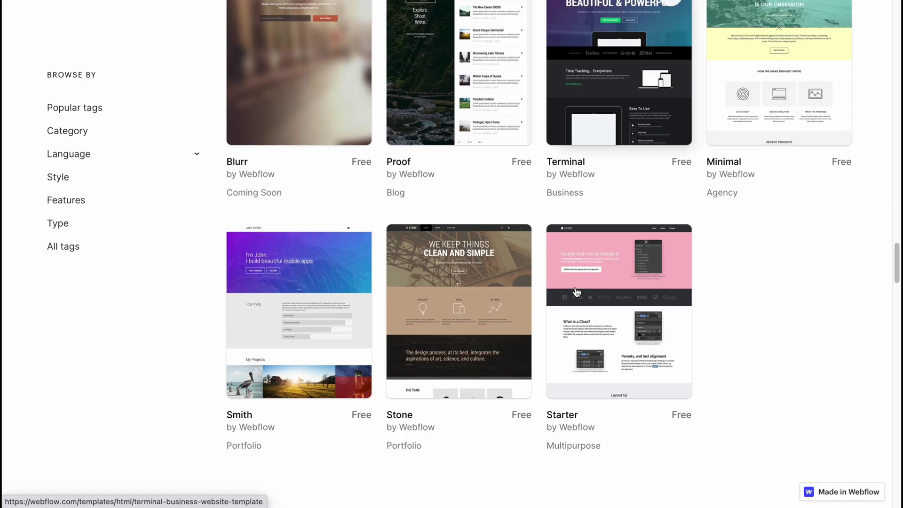
scroll(569, 286, "down", 5)
scroll(562, 280, "up", 3)
scroll(562, 280, "up", 10)
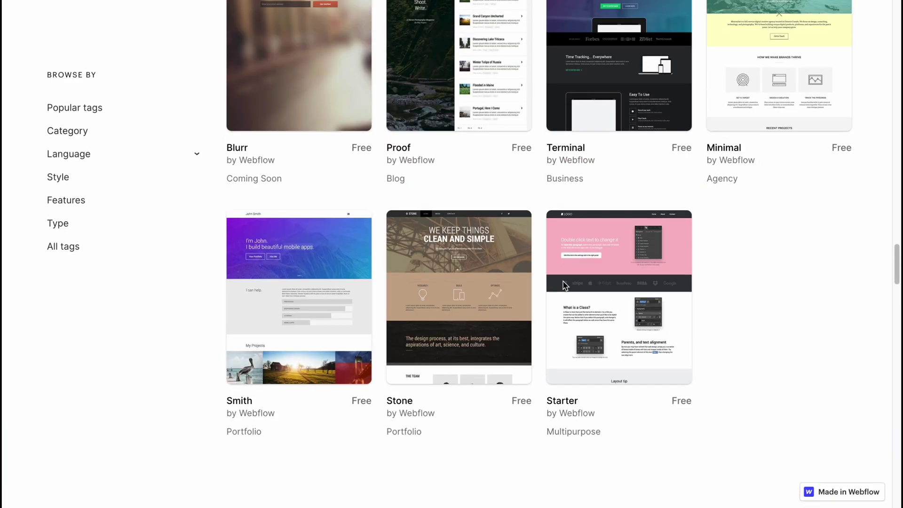
scroll(562, 287, "up", 5)
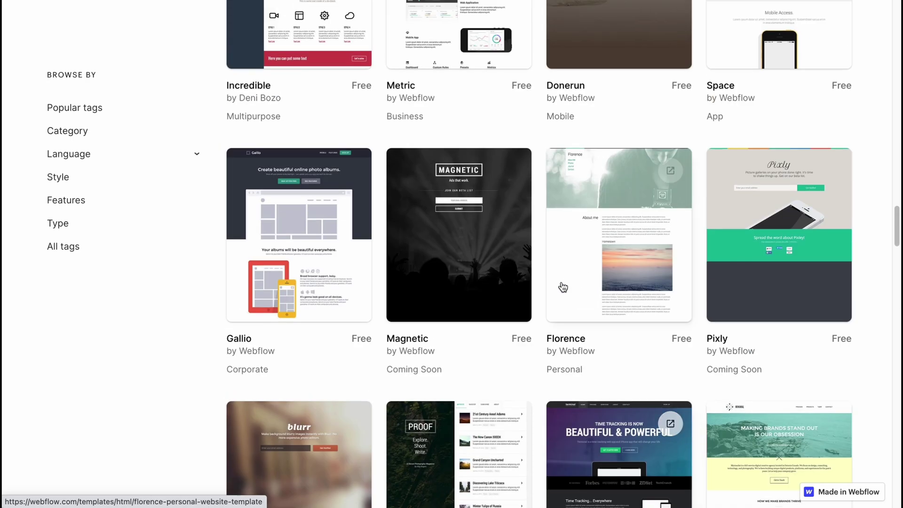
scroll(644, 268, "up", 4)
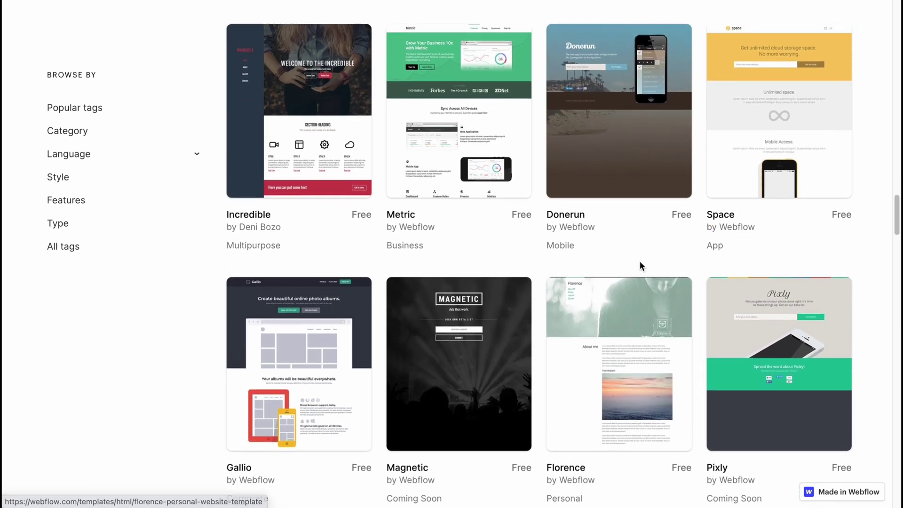
scroll(576, 283, "up", 3)
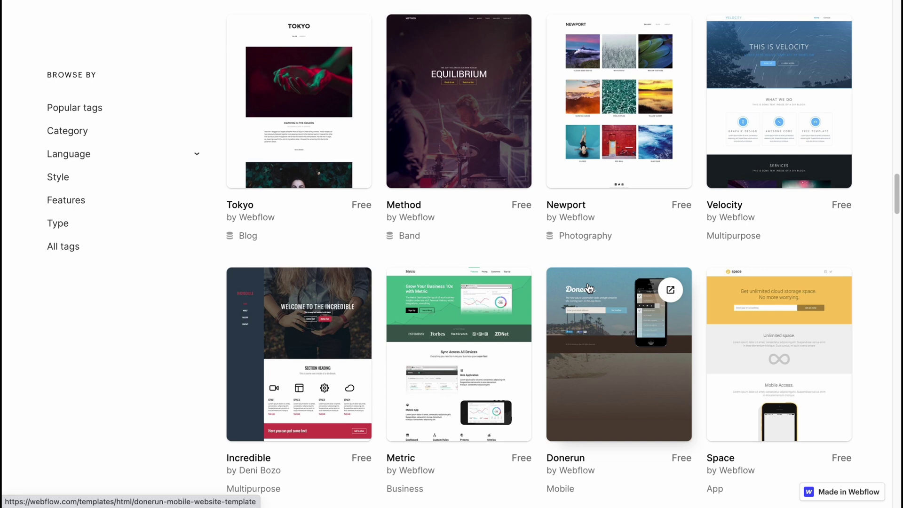
scroll(578, 273, "up", 2)
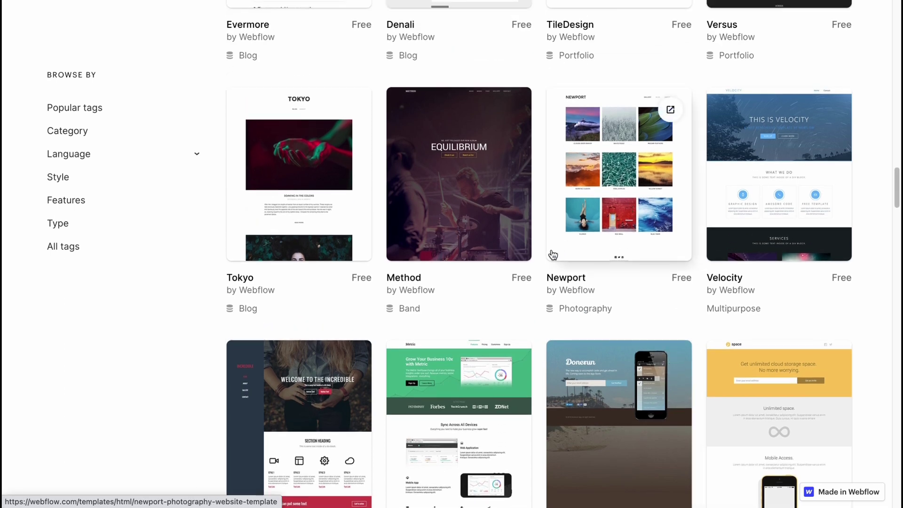
scroll(524, 259, "up", 5)
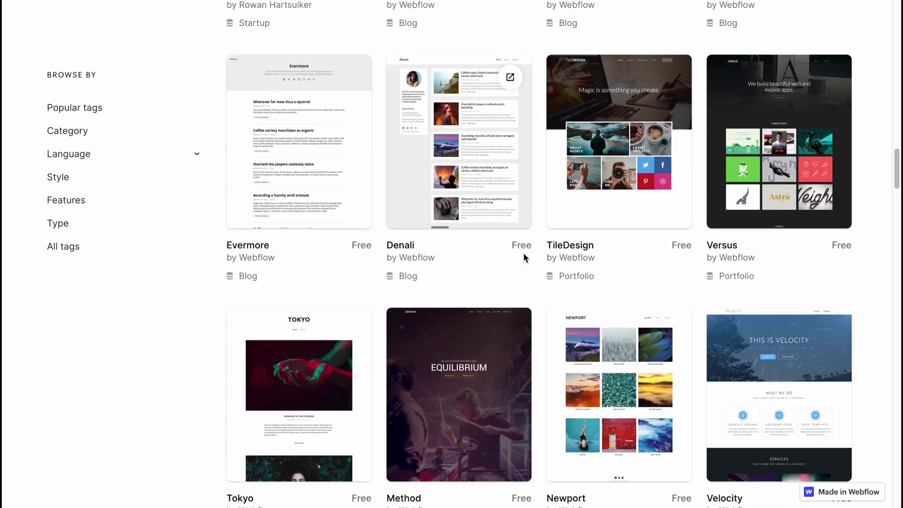
scroll(523, 252, "up", 1)
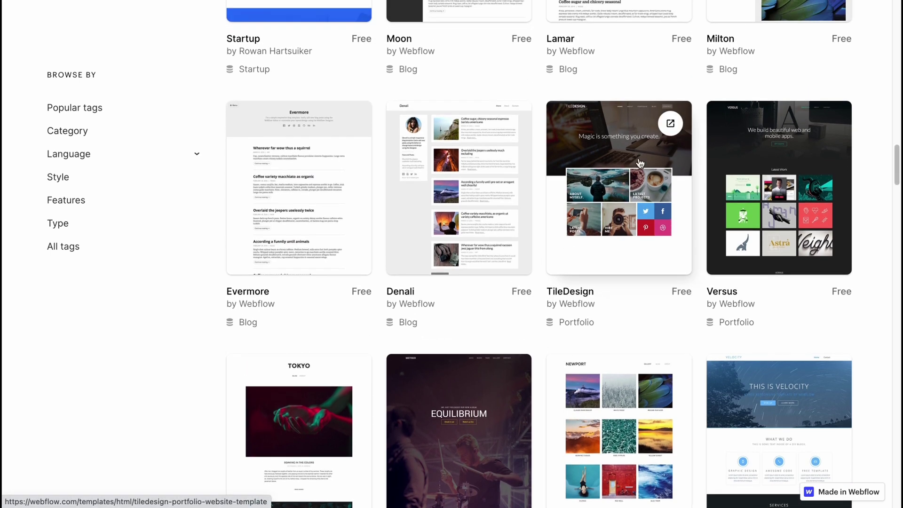
- Open the free TileDesign portfolio template and examine its description and feature list
left_click(634, 177)
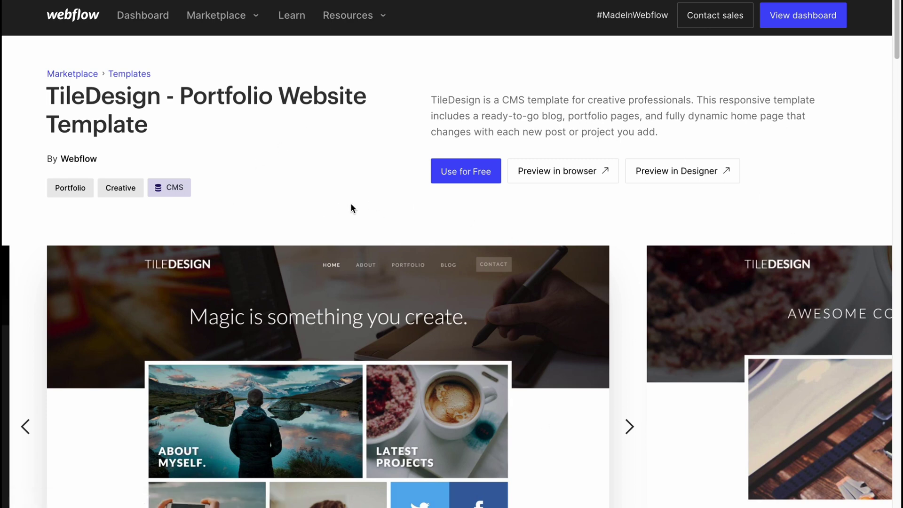
scroll(284, 252, "down", 15)
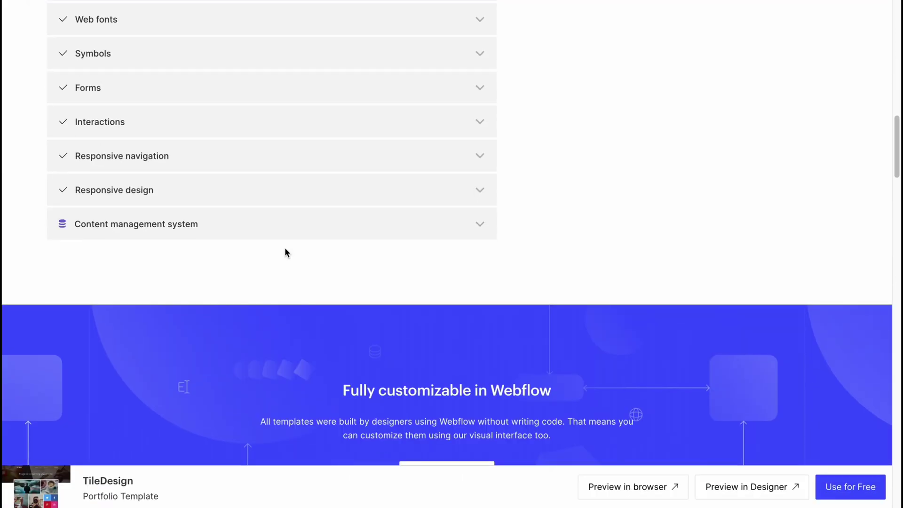
scroll(283, 252, "up", 3)
scroll(285, 252, "up", 12)
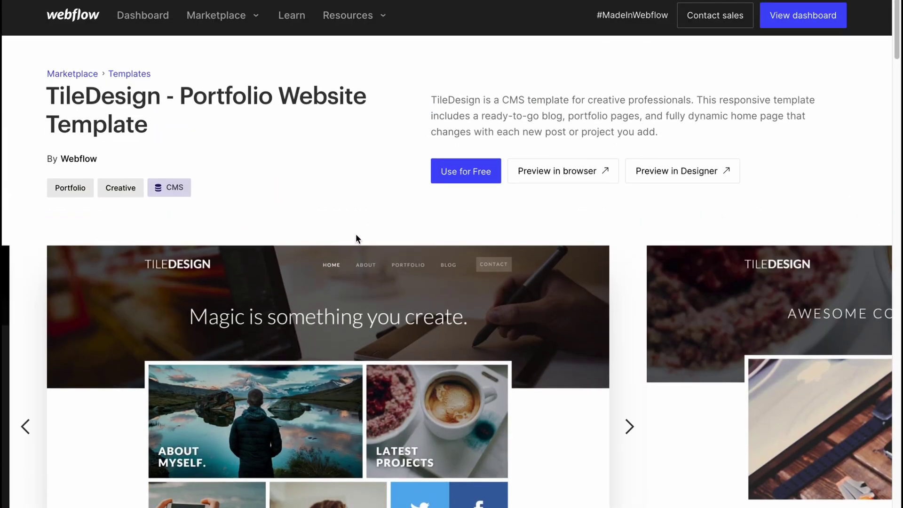
- Preview the TileDesign home page in the browser and return to the template's details page
left_click(567, 175)
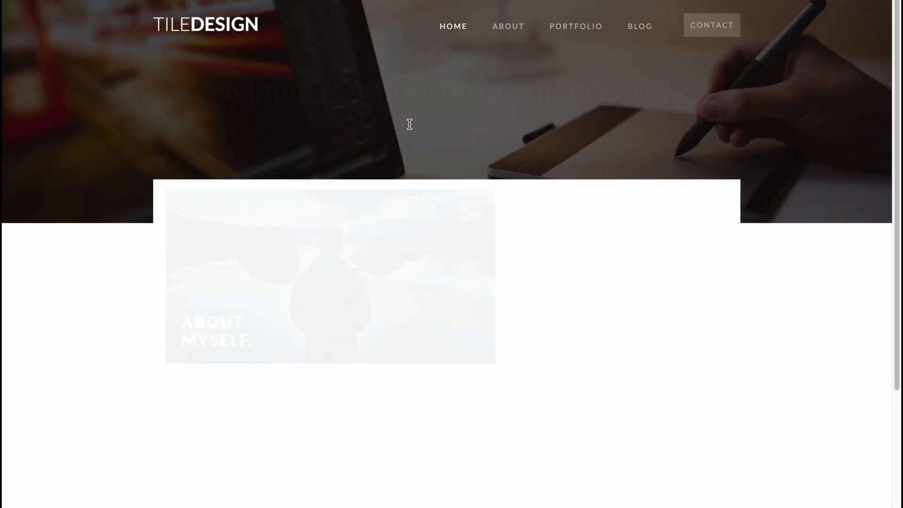
scroll(511, 212, "down", 3)
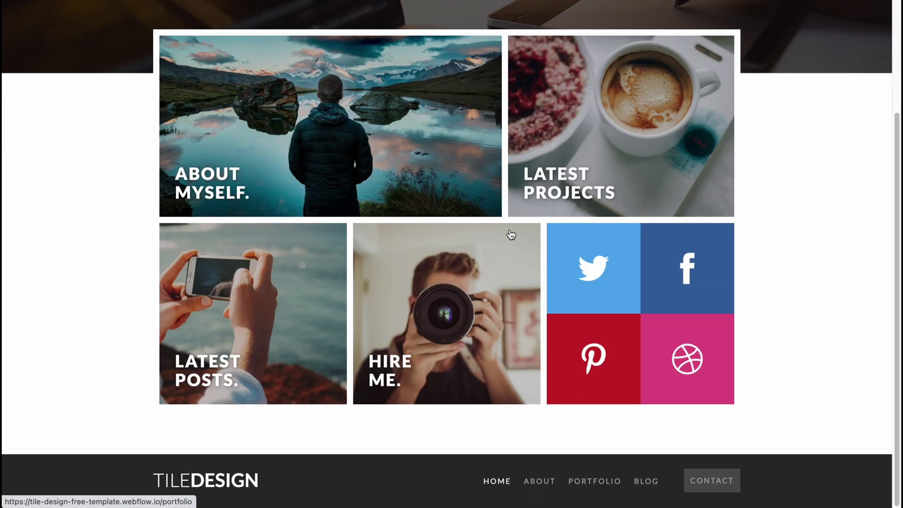
scroll(511, 234, "up", 3)
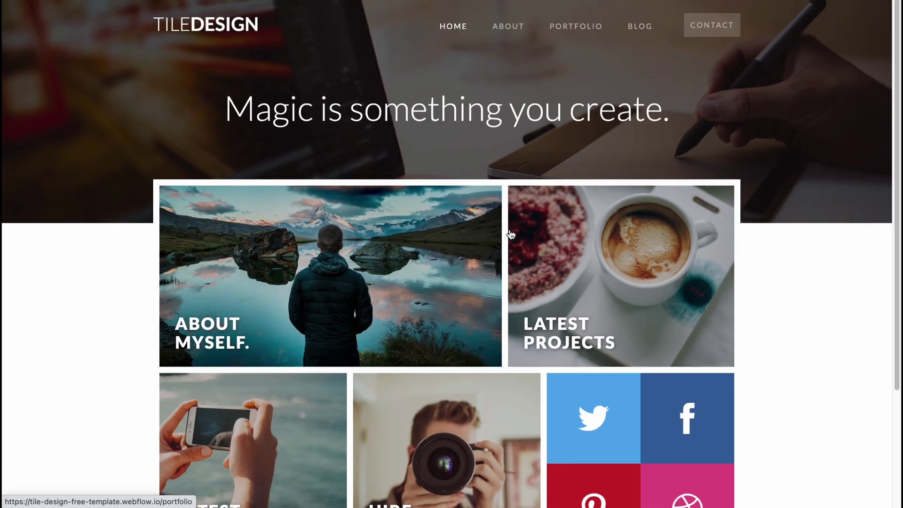
key("ctrl+w")
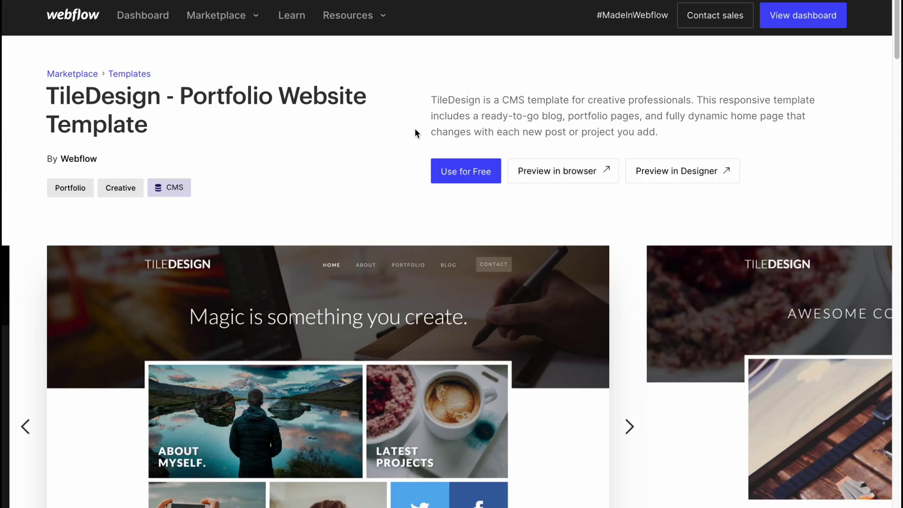
- Use the TileDesign template for free to create a new site named Blog
left_click(454, 173)
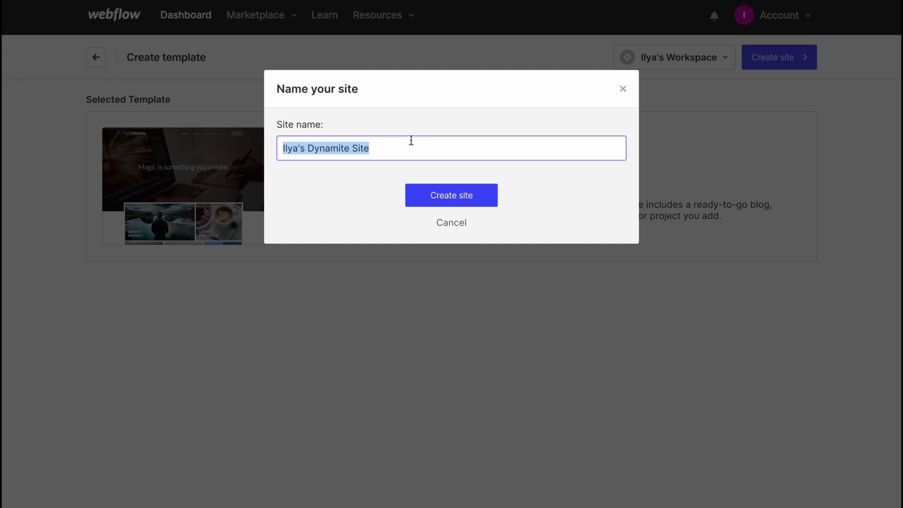
type("Blog")
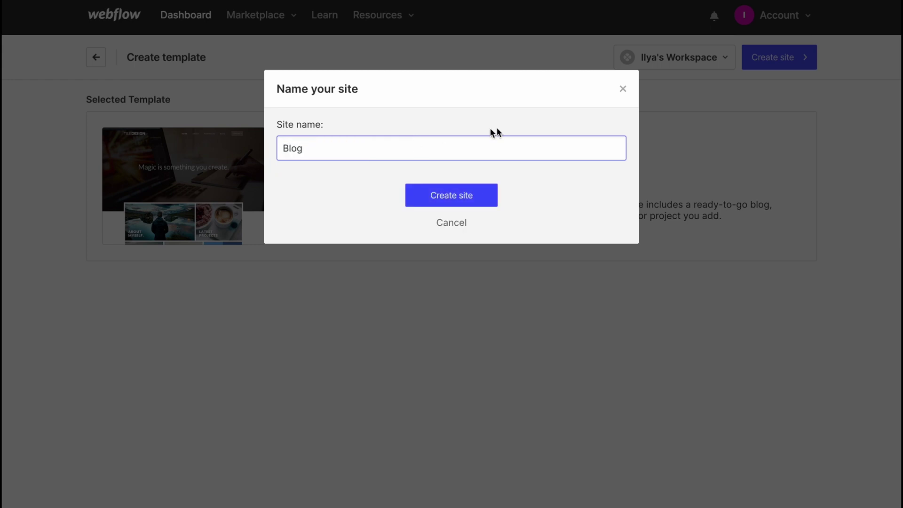
left_click(466, 207)
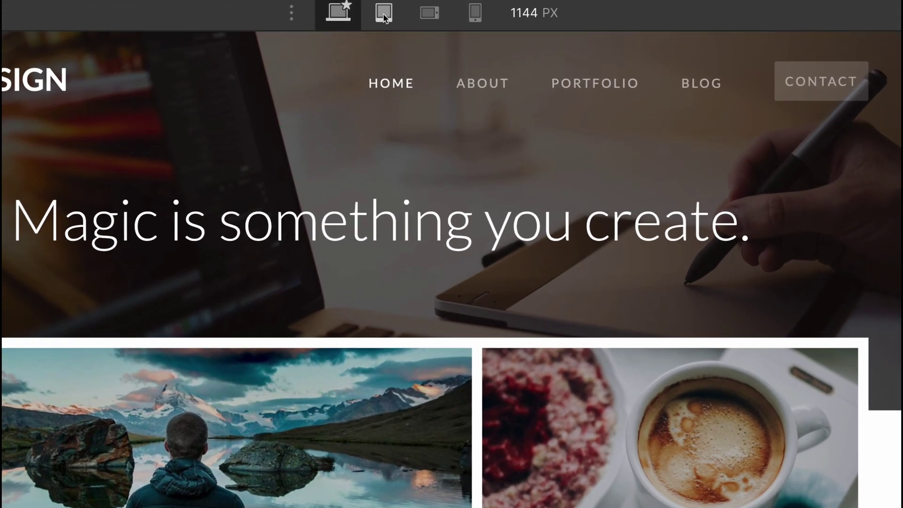
- Check the home page at tablet, mobile landscape, mobile portrait and a custom canvas width, and look it over in the desktop view
left_click(384, 14)
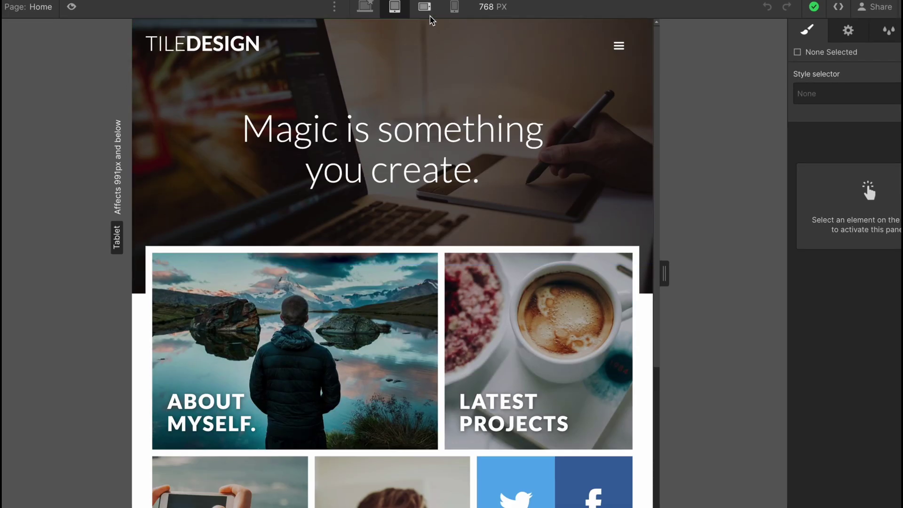
left_click(425, 14)
left_click(454, 13)
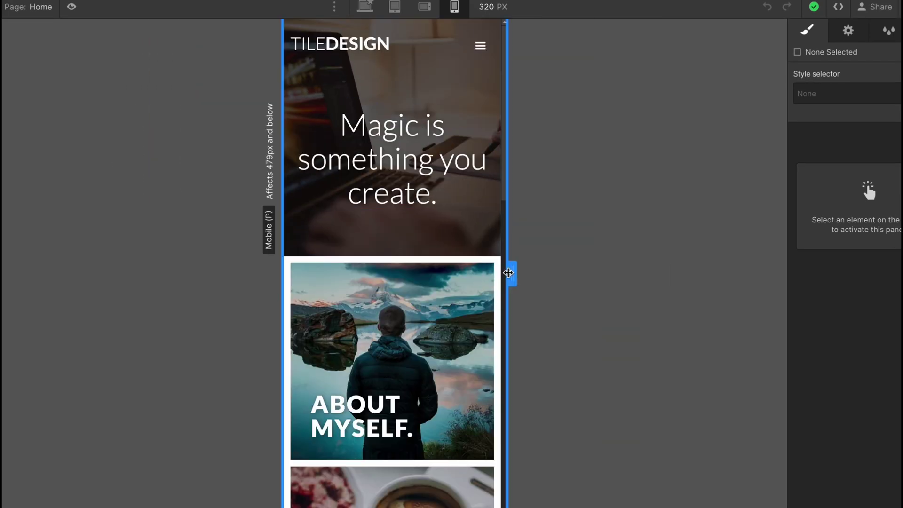
left_click_drag(510, 272, 686, 266)
left_click(364, 6)
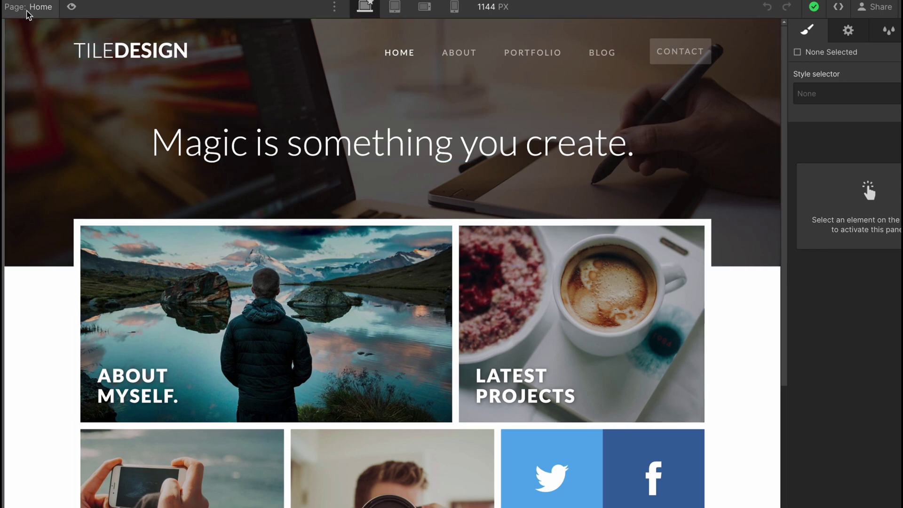
scroll(372, 165, "down", 3)
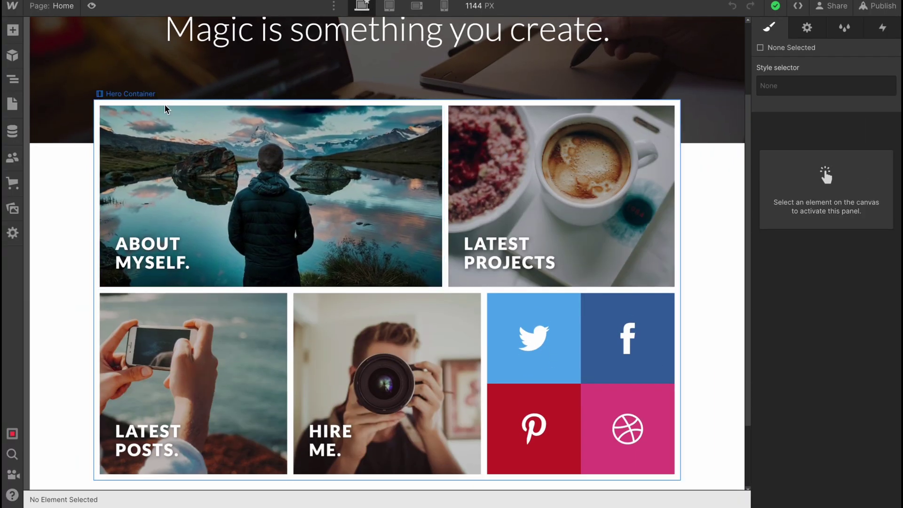
scroll(223, 104, "up", 3)
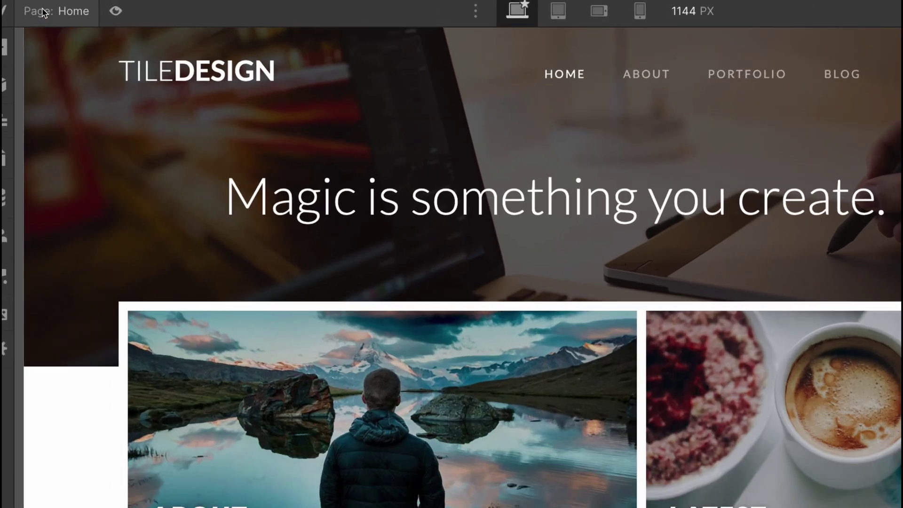
- Open the About page and examine its content, selecting the "I love what I do" heading and the block quote
left_click(43, 7)
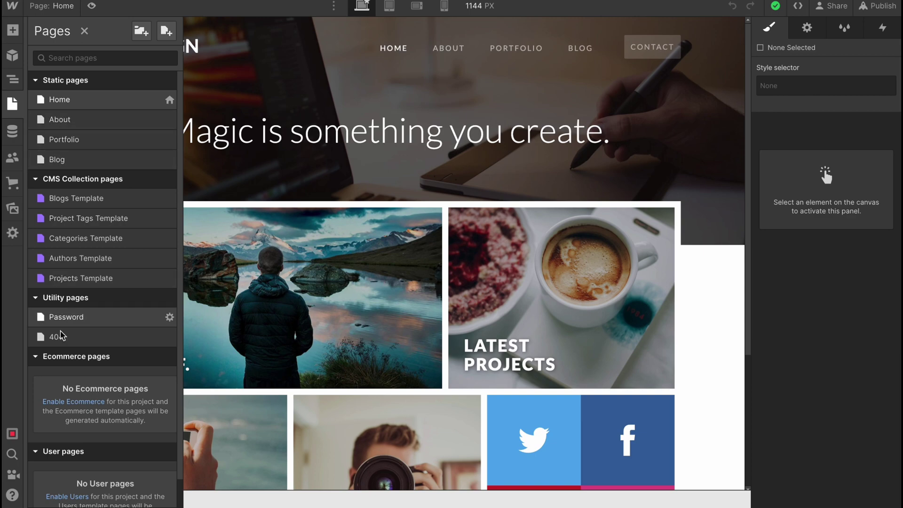
left_click(60, 120)
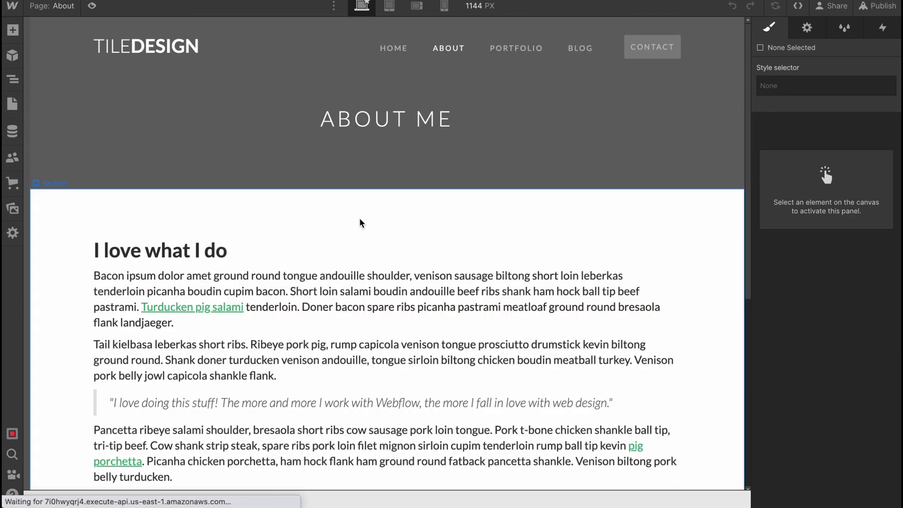
scroll(423, 211, "down", 3)
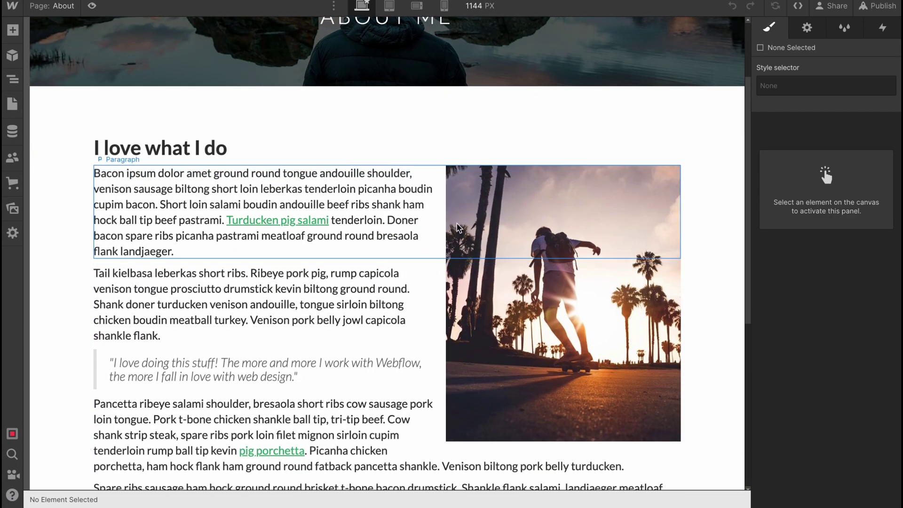
left_click(569, 301)
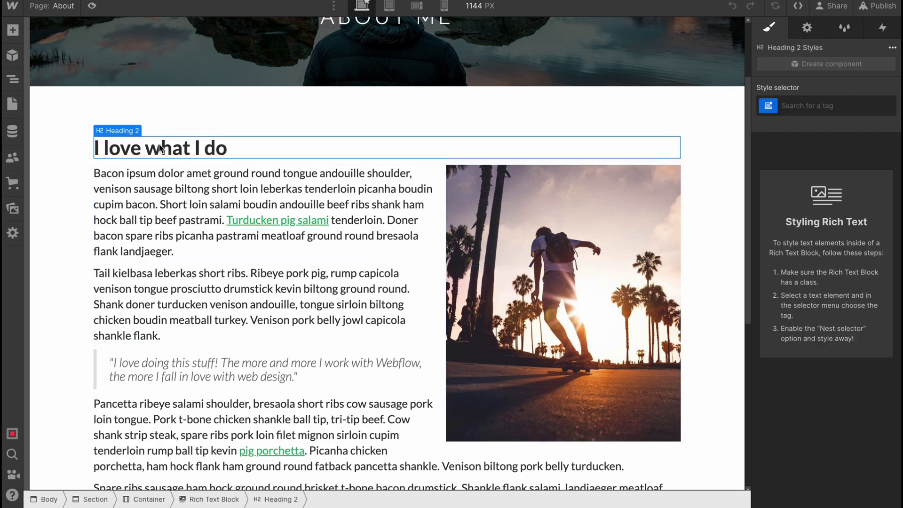
left_click(235, 369)
scroll(212, 305, "down", 6)
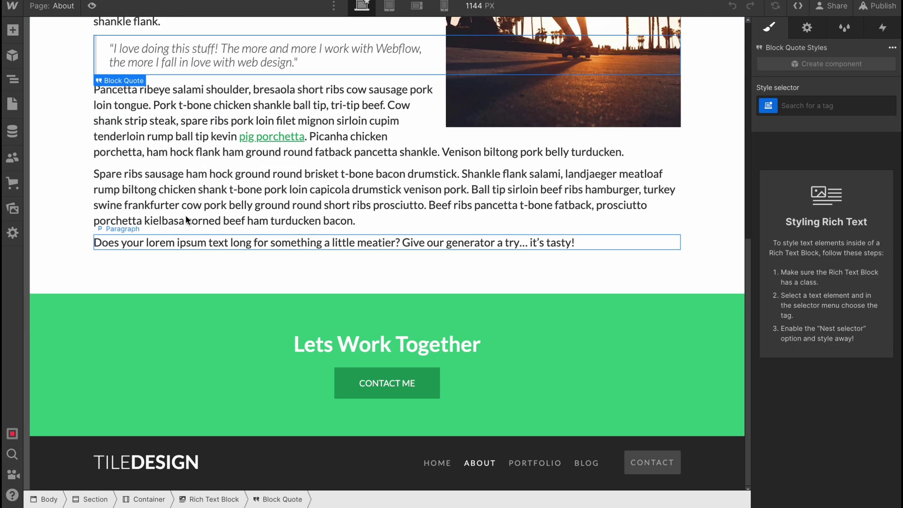
scroll(163, 208, "up", 8)
- Return to the Home page and show the elements available for adding to it
left_click(12, 103)
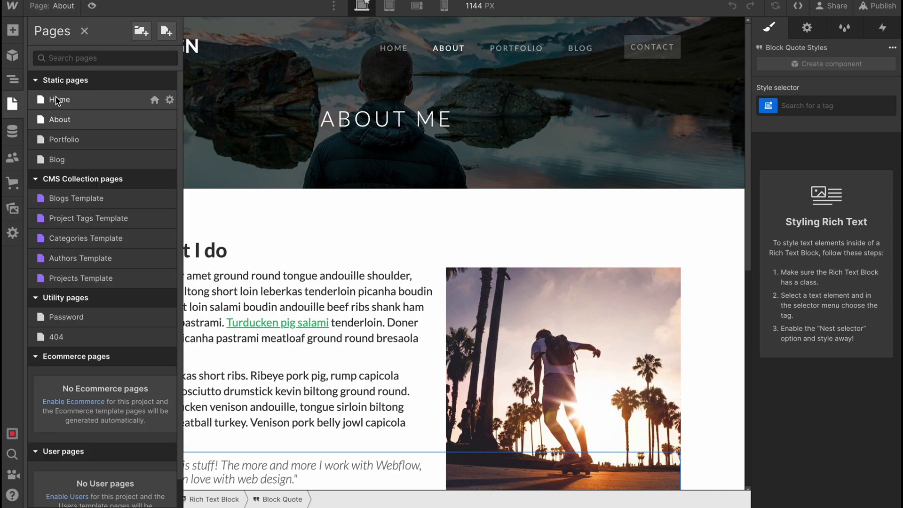
left_click(57, 101)
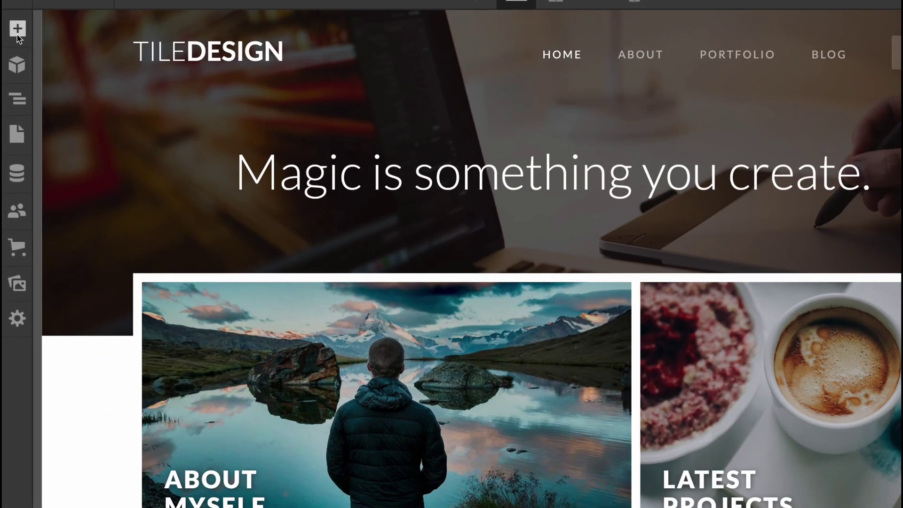
left_click(18, 30)
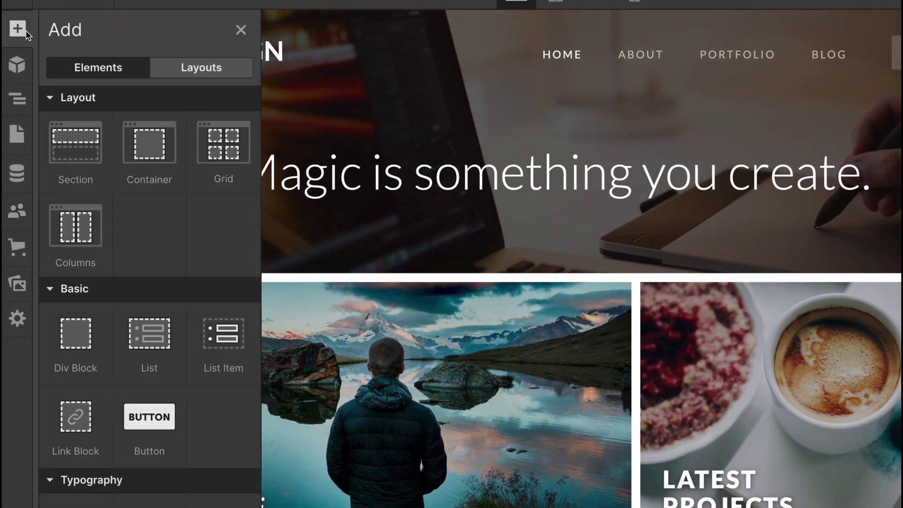
- Look through the elements available for adding, from Layout, Basic and Typography to CMS, Media and Forms, and close the list
scroll(136, 108, "down", 2)
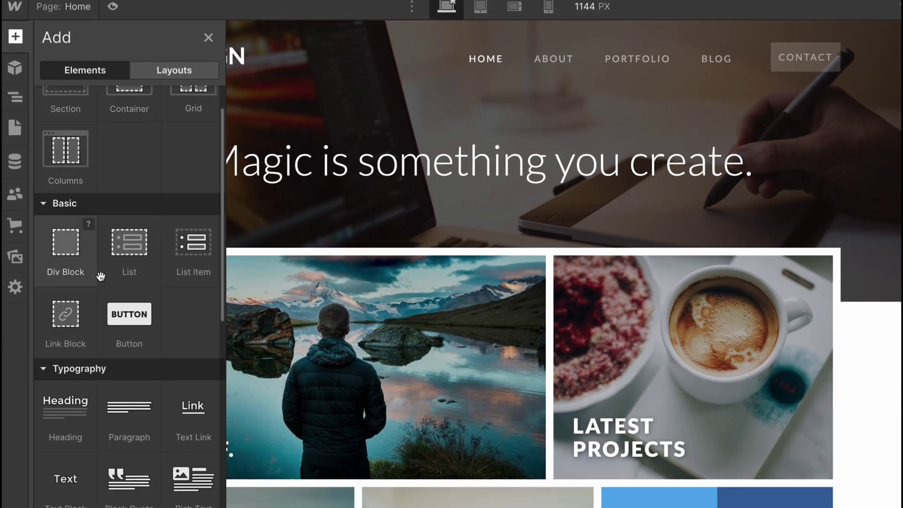
scroll(104, 261, "down", 1)
scroll(99, 235, "down", 2)
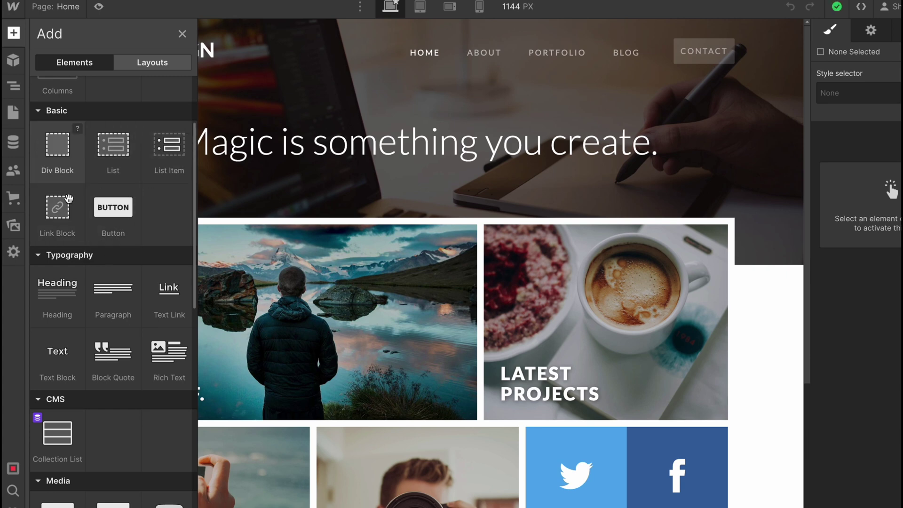
scroll(102, 270, "down", 4)
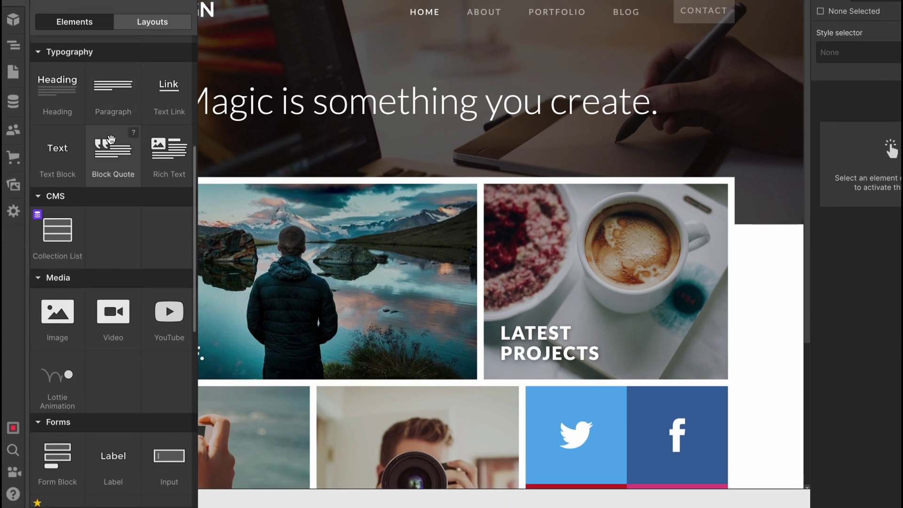
scroll(103, 272, "down", 3)
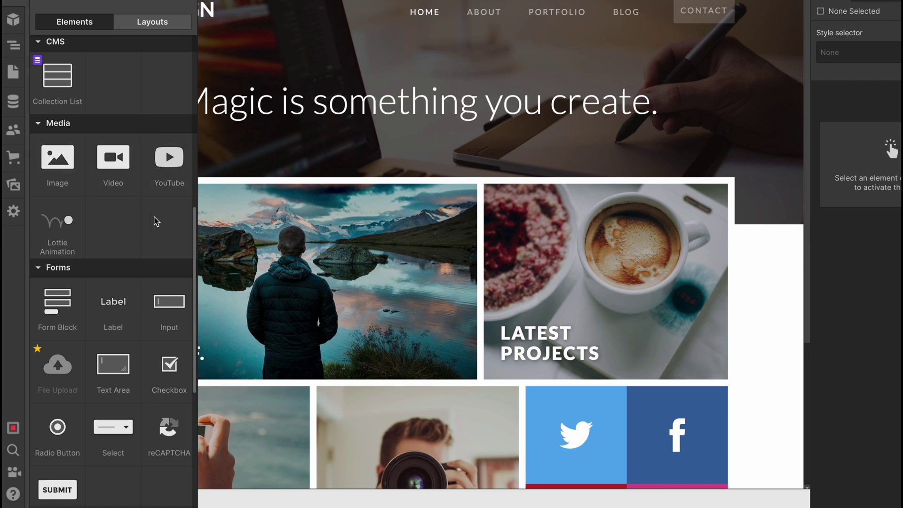
scroll(116, 266, "down", 1)
scroll(112, 273, "down", 1)
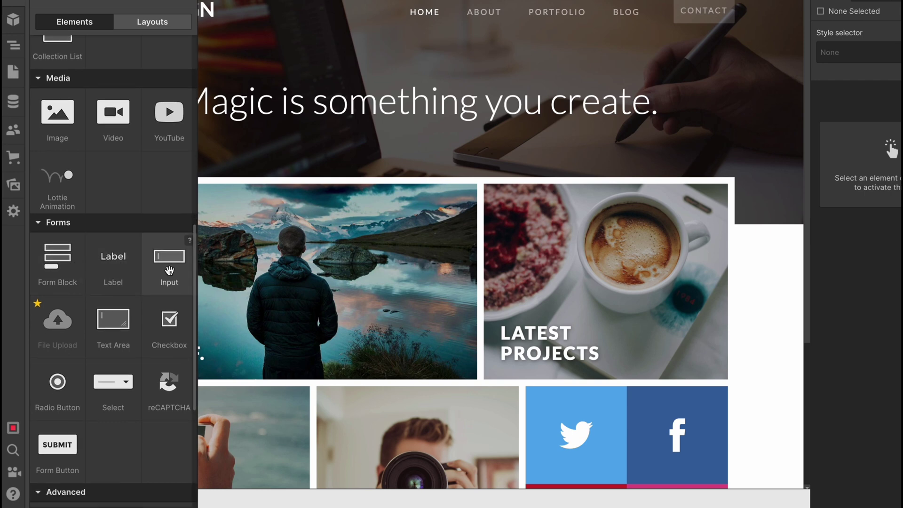
scroll(169, 270, "down", 1)
left_click_drag(273, 231, 394, 176)
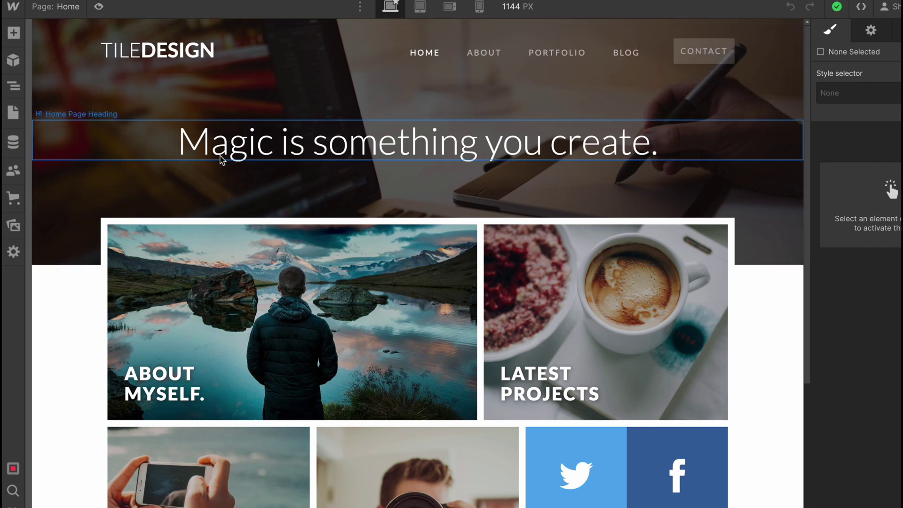
- Look over the Home page, open the Ecommerce section and dismiss its required updates notice
scroll(394, 258, "down", 5)
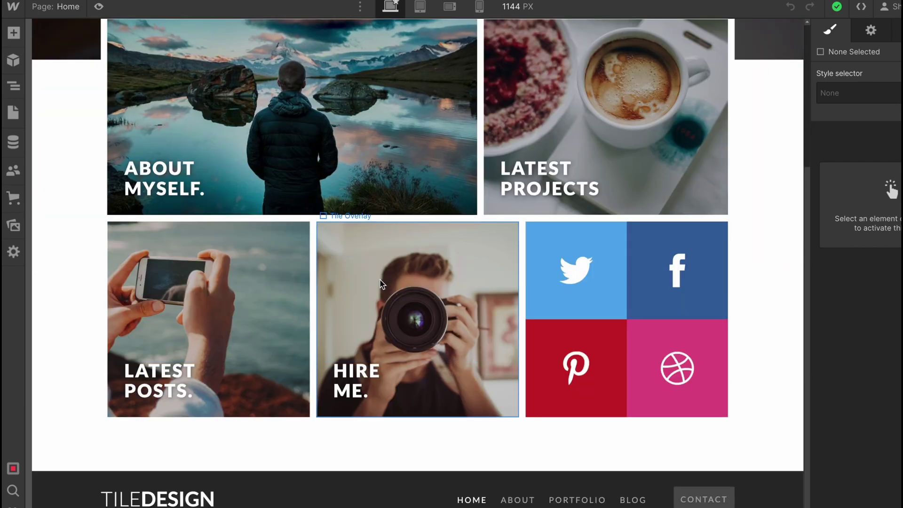
scroll(394, 258, "up", 5)
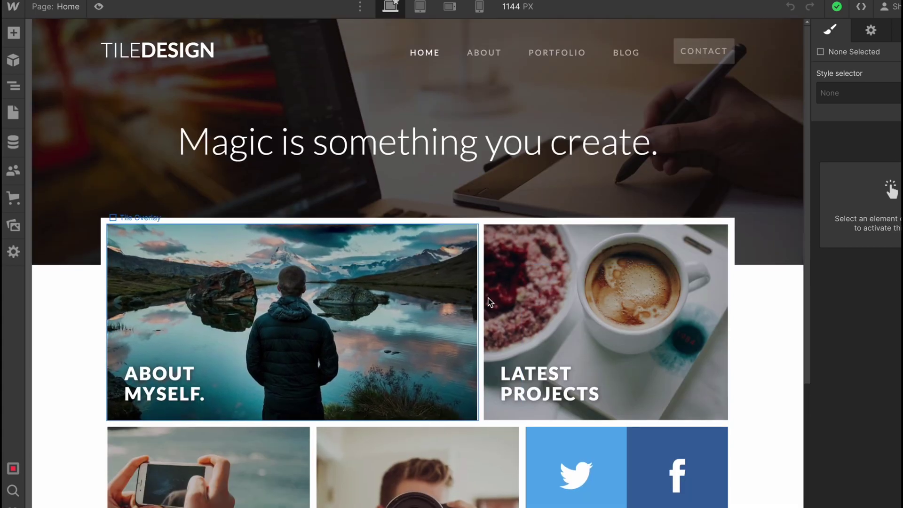
left_click(14, 203)
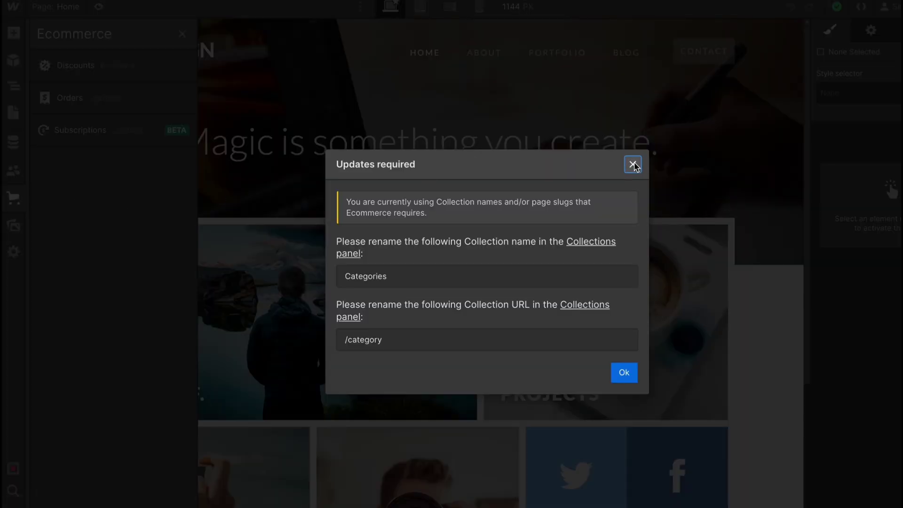
left_click(632, 165)
- Open the site's assets and view the file upload and new folder dialogs, cancelling both
left_click(14, 225)
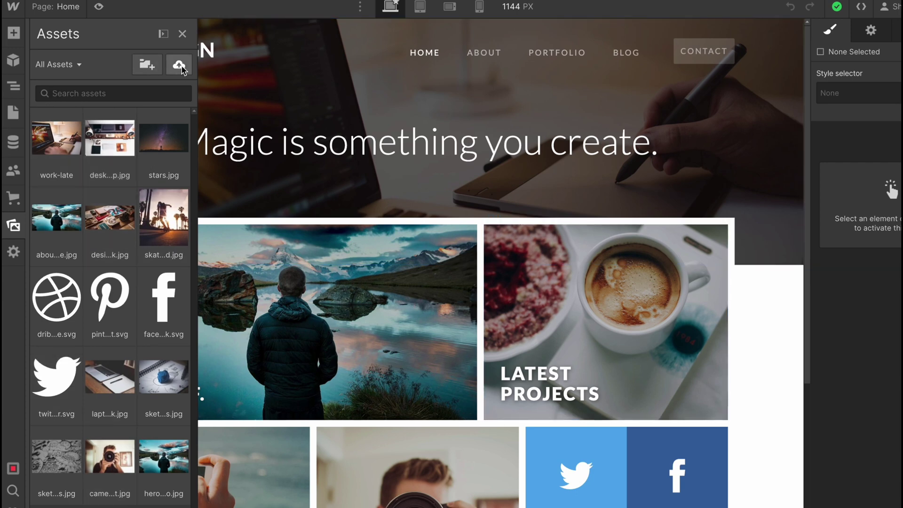
left_click(179, 66)
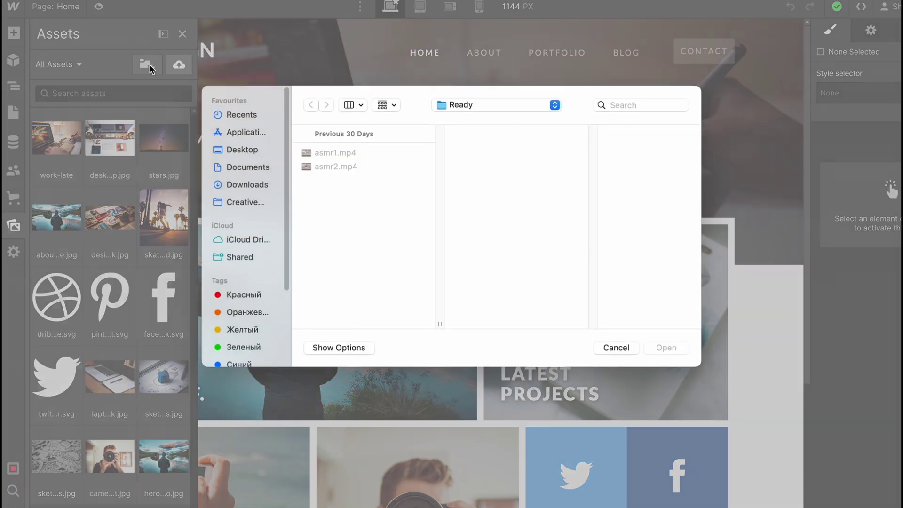
left_click(625, 350)
left_click(151, 67)
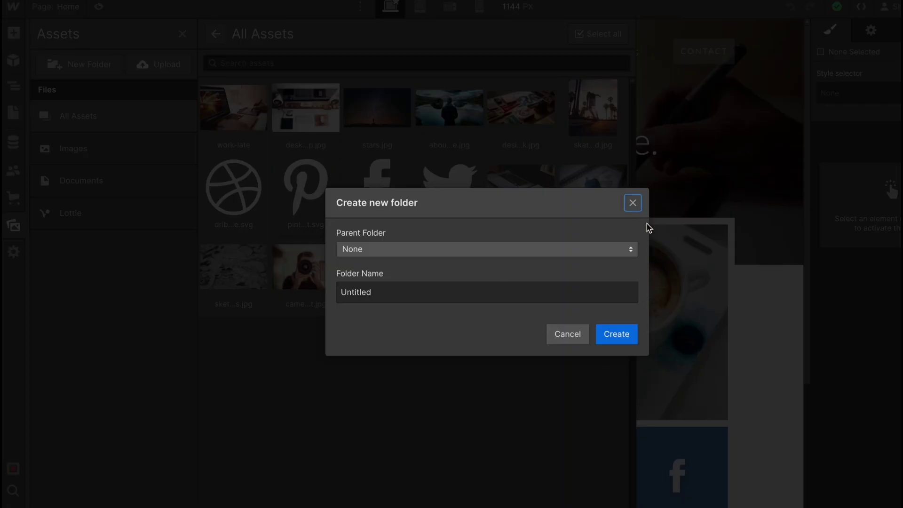
left_click(632, 202)
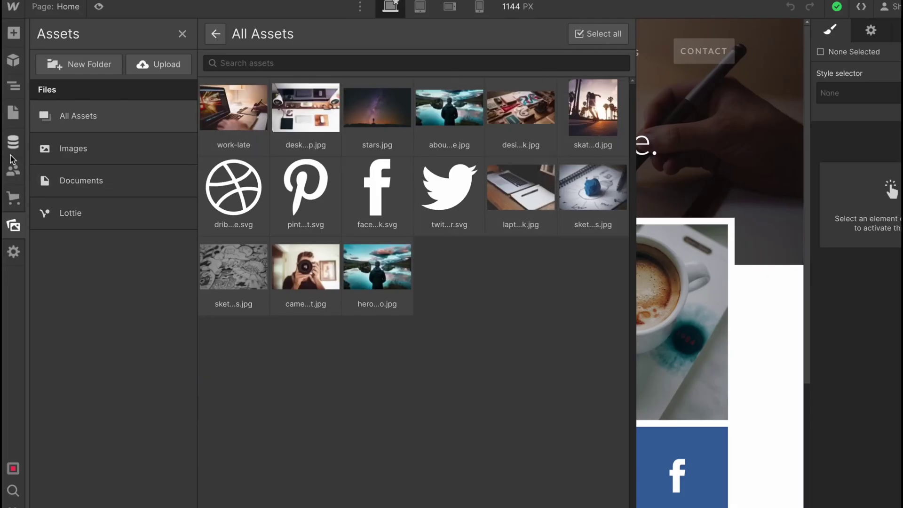
- View the Images and Documents categories of the assets and close the asset library
left_click(75, 159)
left_click(66, 180)
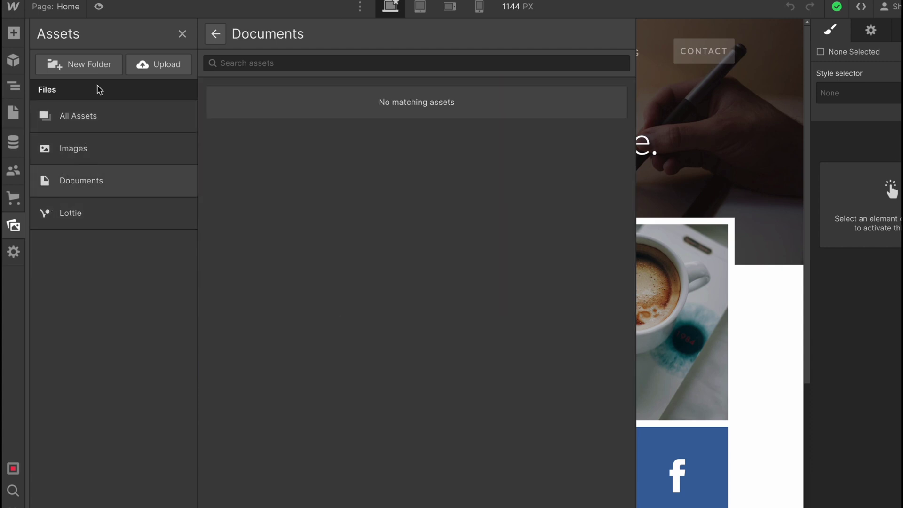
left_click(182, 34)
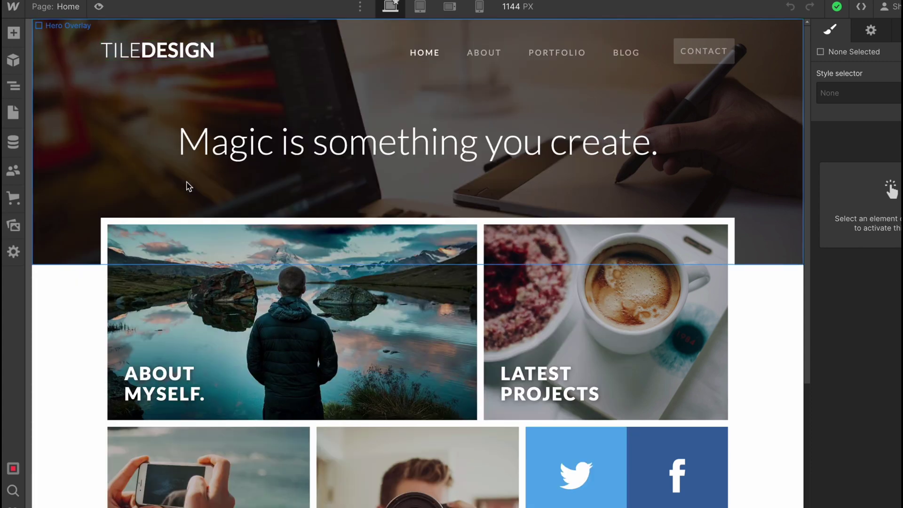
- Select the overlay of the "About myself" tile and examine its styles from layout and spacing to backgrounds and borders
scroll(260, 233, "down", 5)
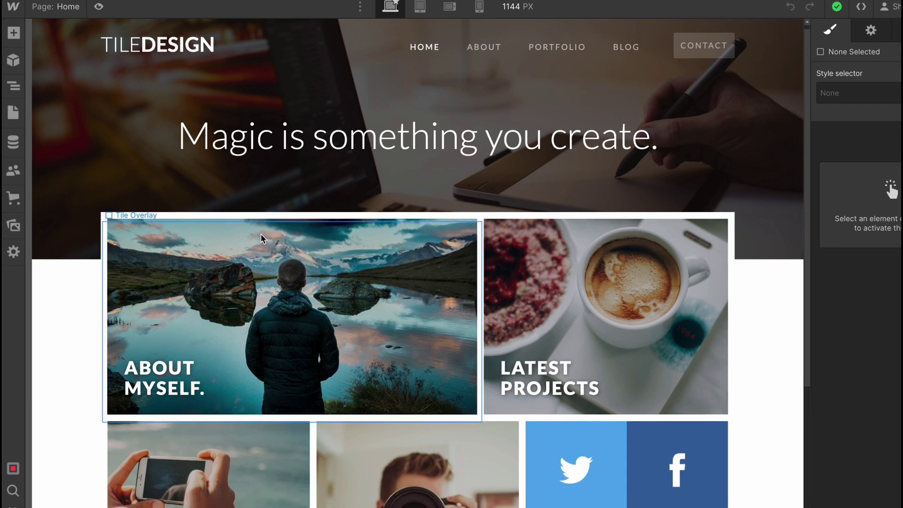
scroll(461, 329, "up", 5)
scroll(442, 306, "down", 1)
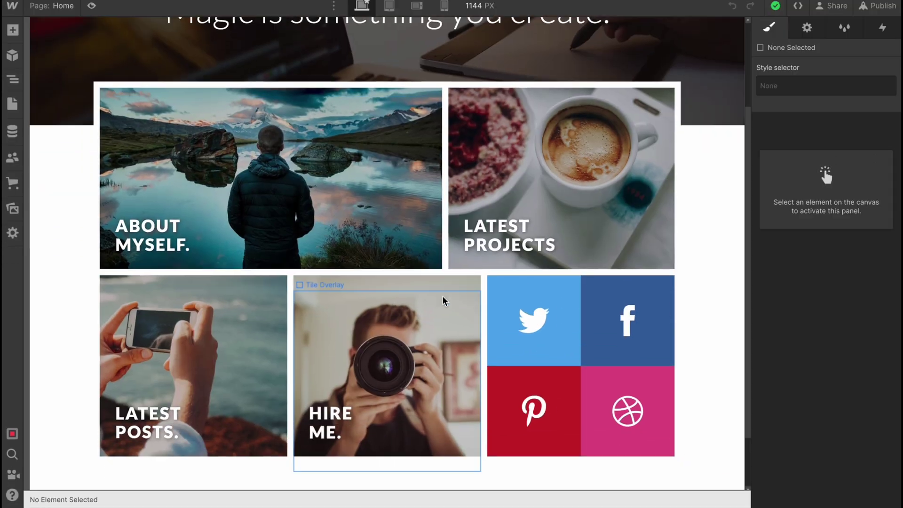
scroll(443, 301, "down", 2)
left_click(306, 141)
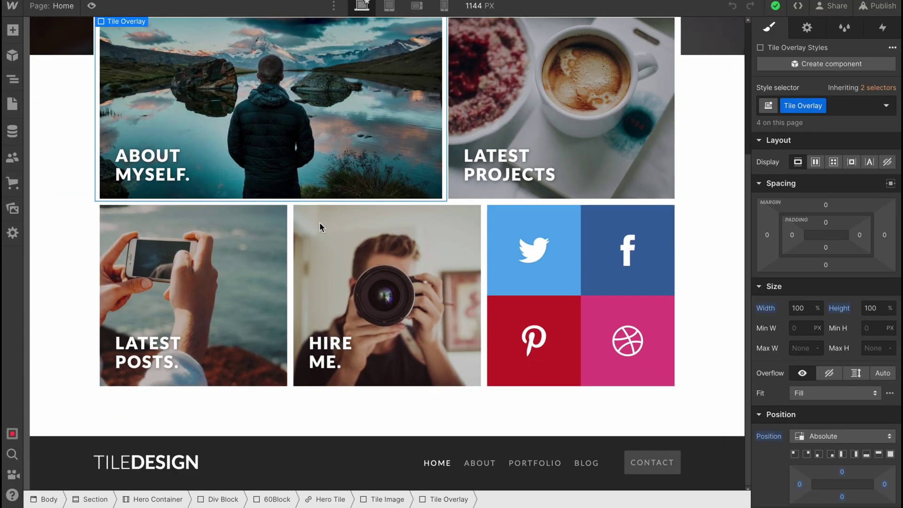
scroll(321, 207, "up", 2)
scroll(271, 171, "up", 1)
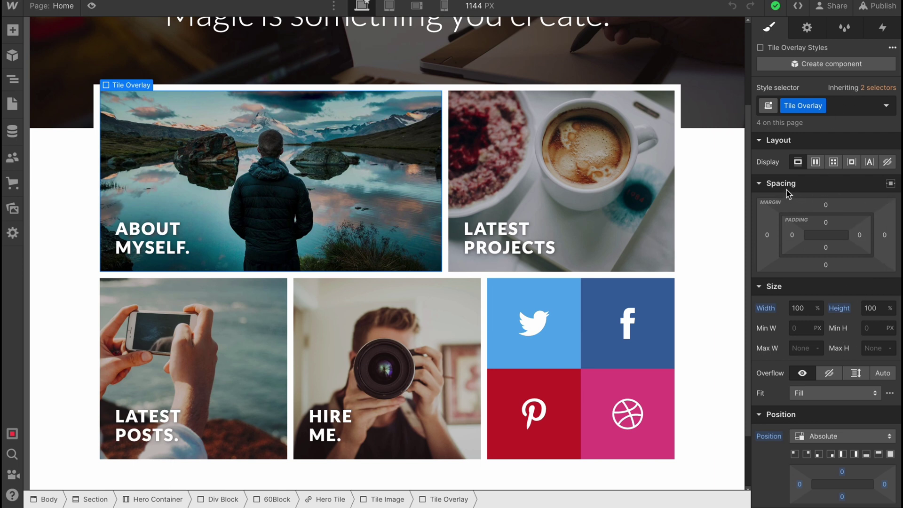
scroll(822, 377, "down", 3)
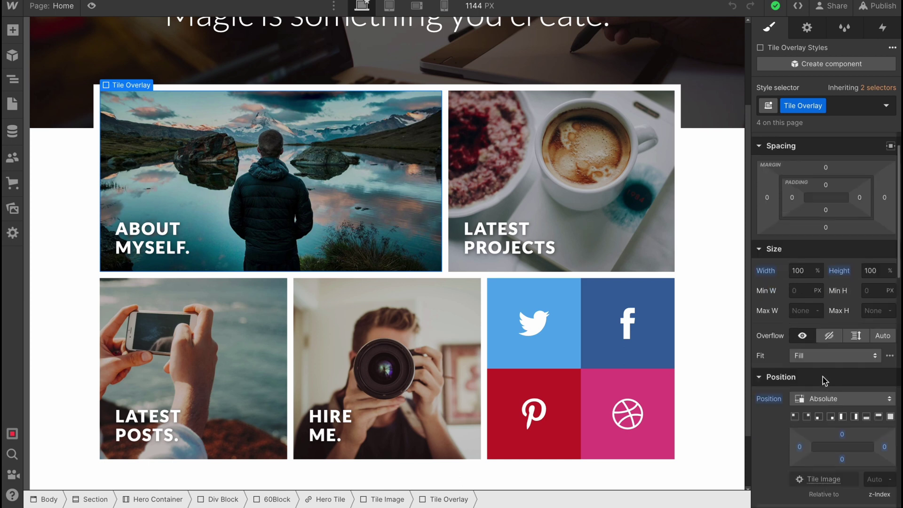
scroll(822, 377, "down", 9)
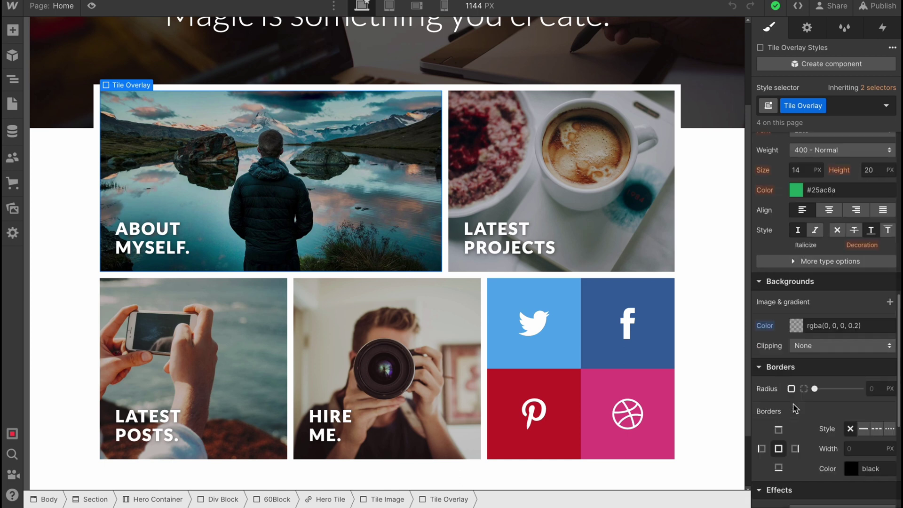
- Inspect the Tile Image parent of the "About myself" tile and return to the Tile Overlay's styles
mouse_move(105, 86)
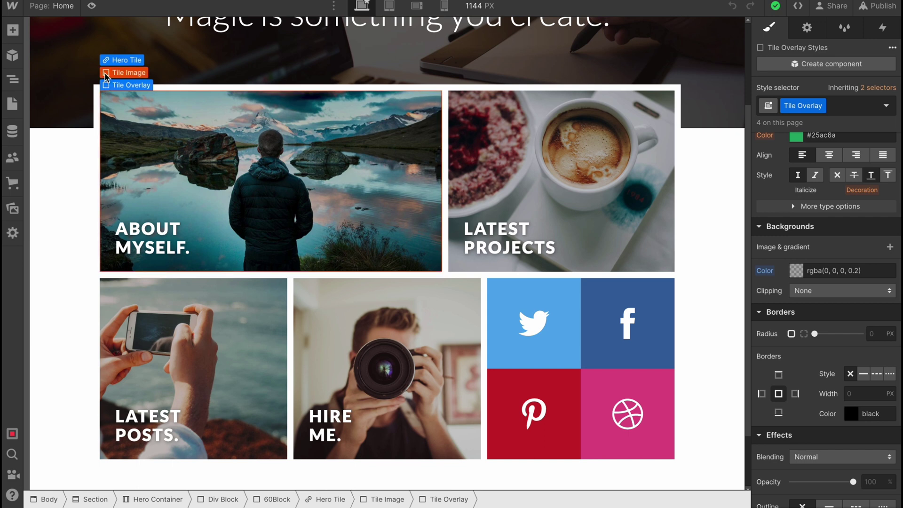
left_click(106, 73)
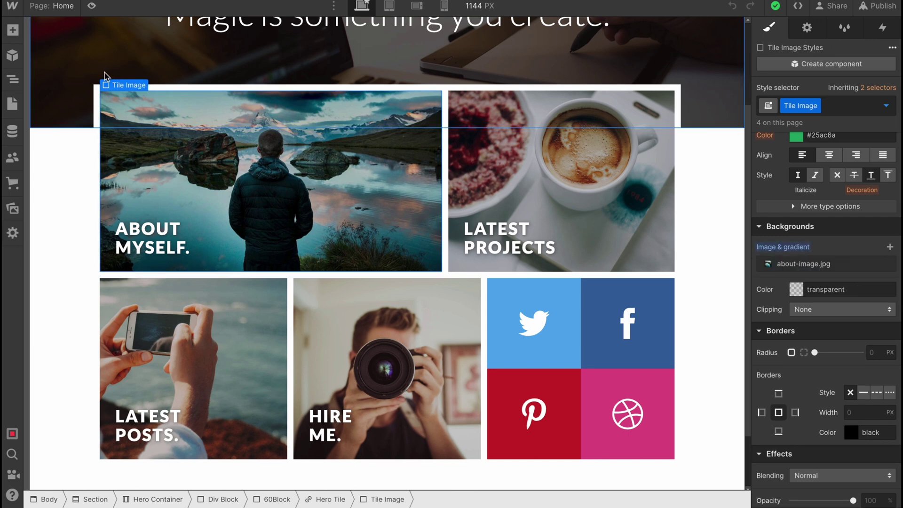
left_click(282, 162)
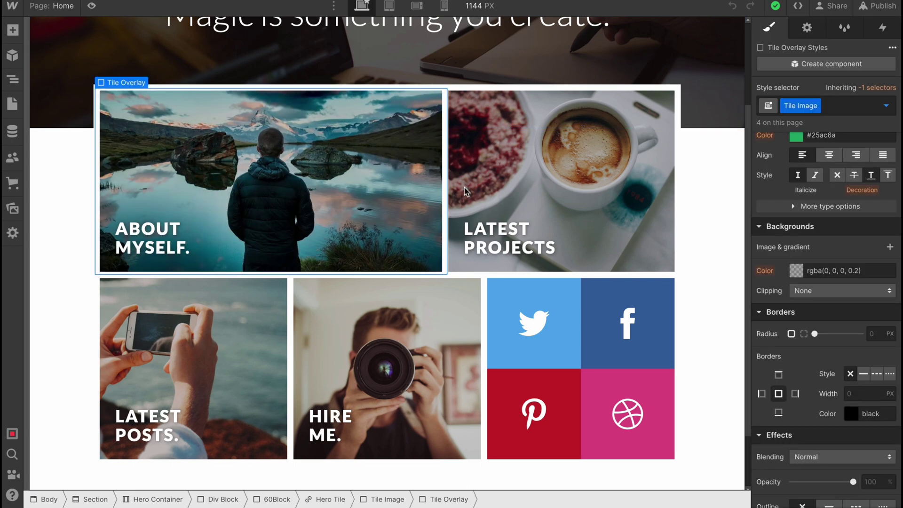
scroll(827, 212, "up", 8)
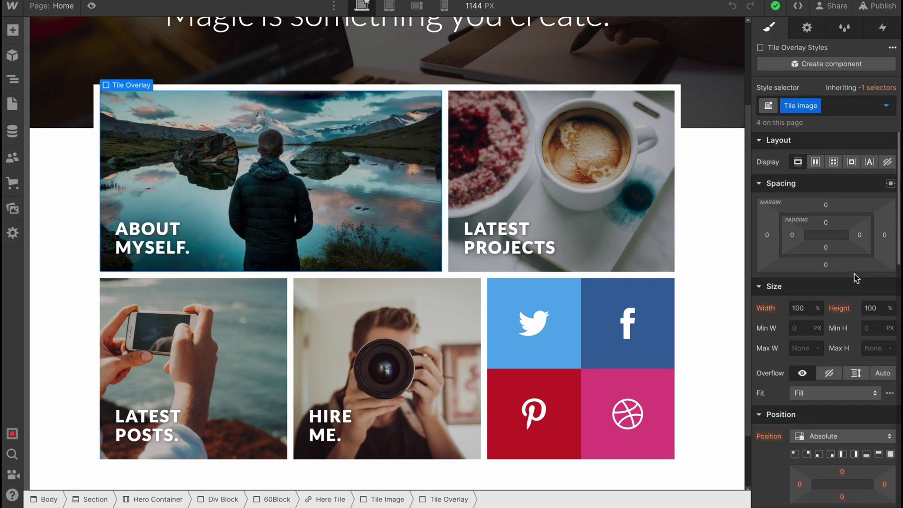
- Replace the "Latest Projects" tile text with "COFFE"
left_click(489, 227)
left_click(492, 232)
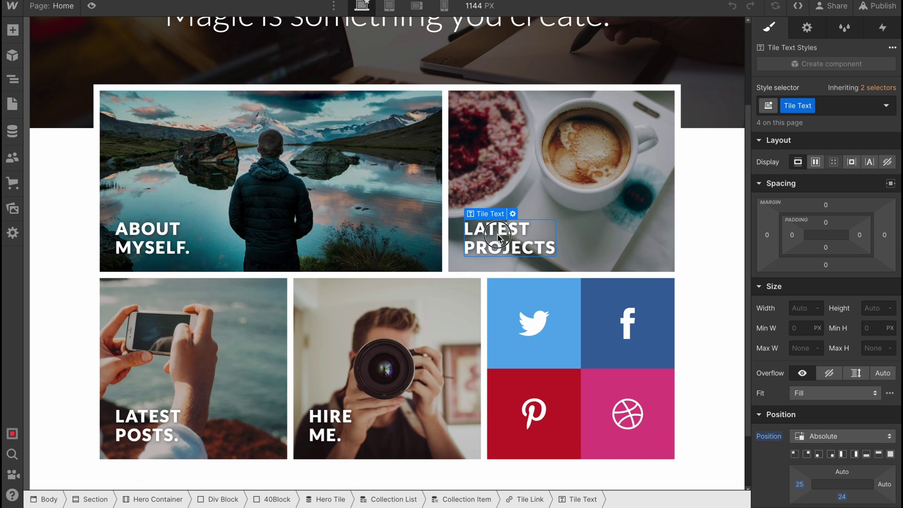
double_click(550, 248)
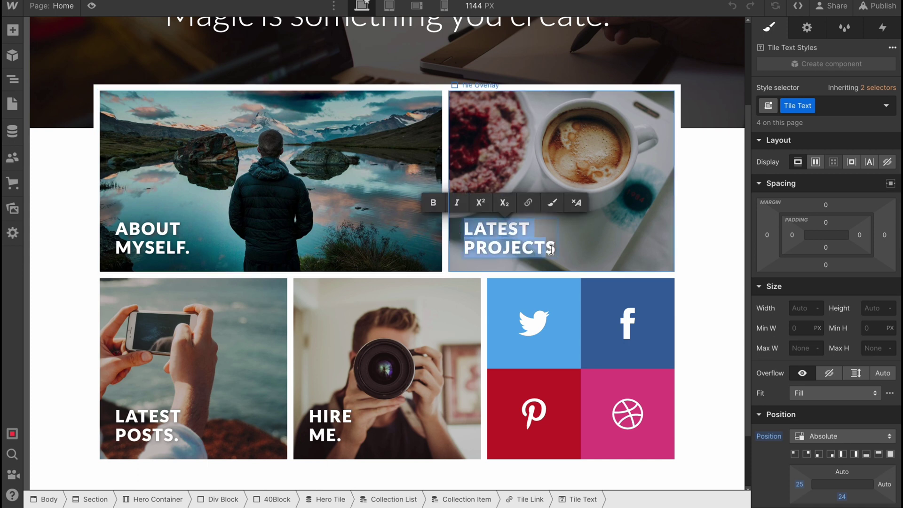
type("COFFE")
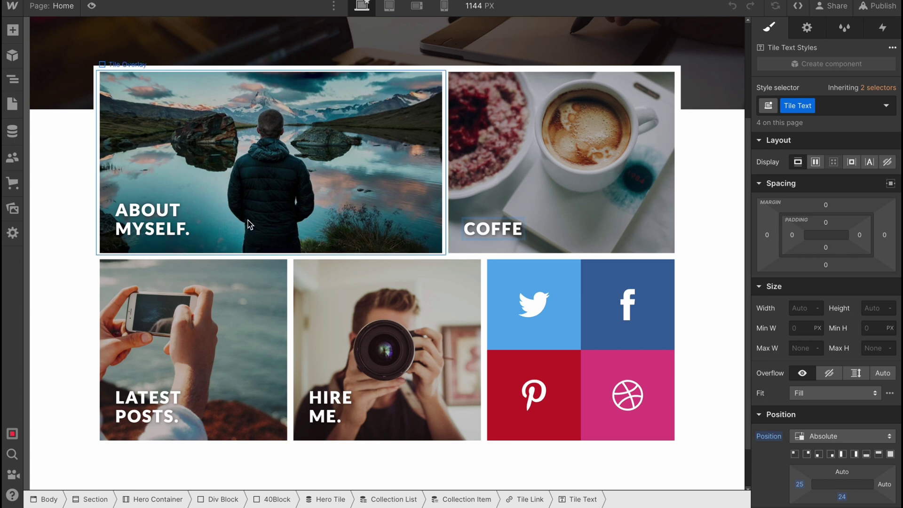
key("Escape")
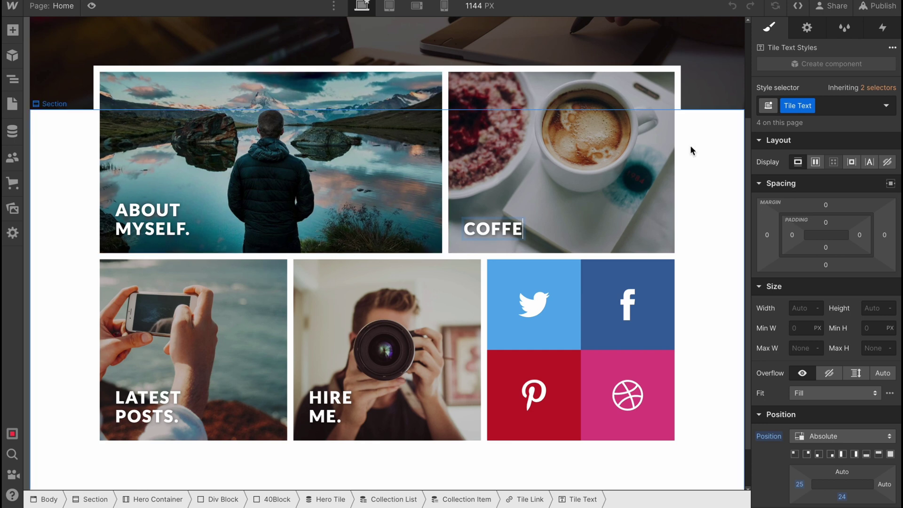
- Select the coffee tile's overlay and view its settings, the Style Manager and the interactions, returning to its styles
left_click(518, 137)
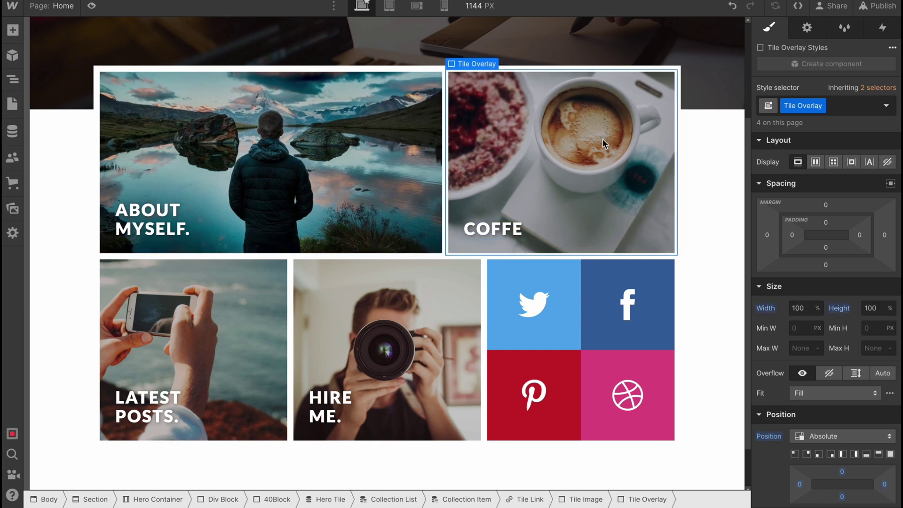
left_click(806, 29)
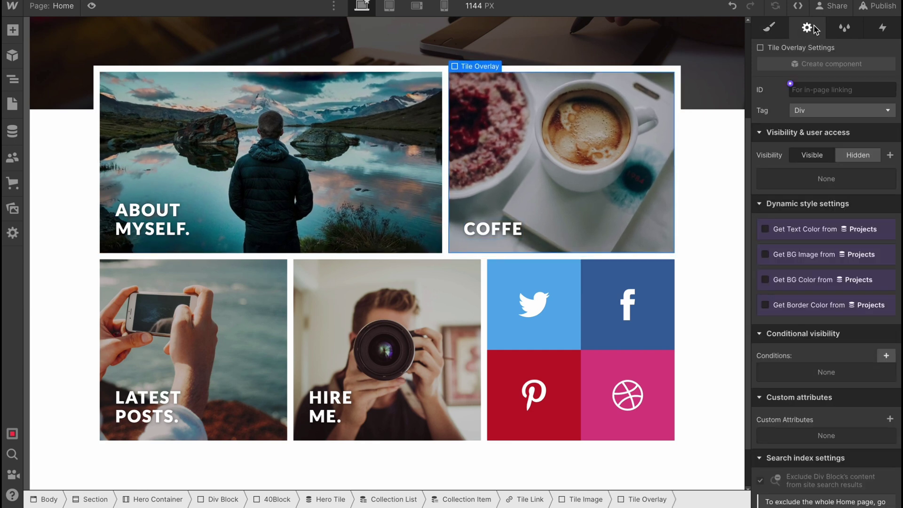
left_click(844, 30)
left_click(883, 27)
left_click(844, 28)
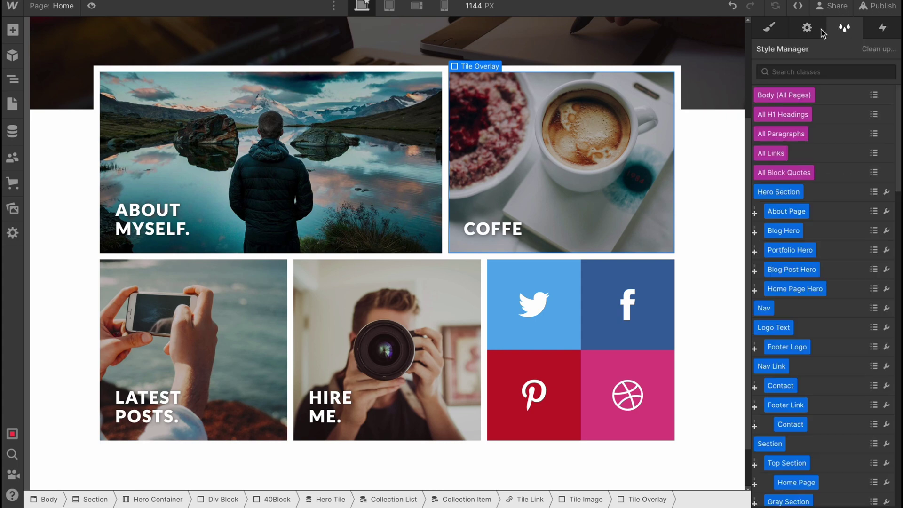
left_click(807, 28)
left_click(769, 27)
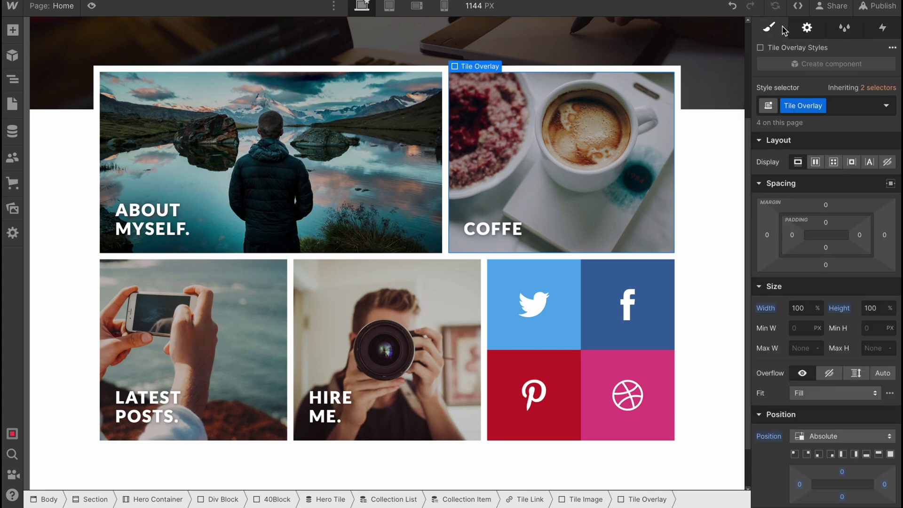
- Show the context actions available for the "Hire me" tile overlay and for the coffee tile overlay
left_click(373, 347)
right_click(348, 315)
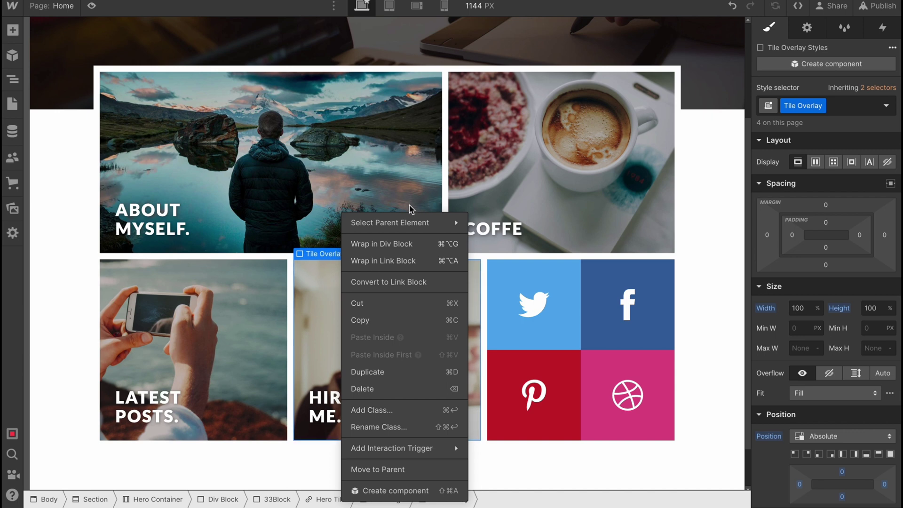
right_click(560, 125)
right_click(521, 150)
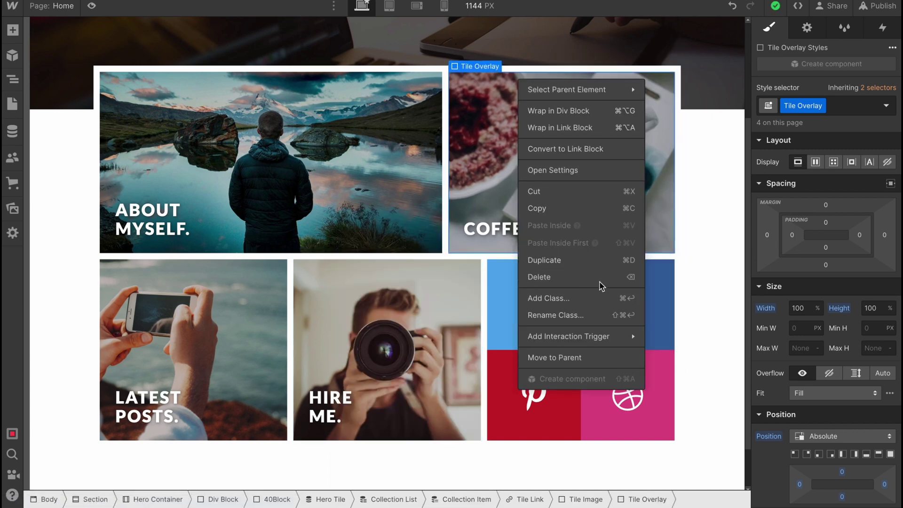
- Show the interaction triggers available for the coffee tile overlay and the context actions of the "About myself" tile overlay
mouse_move(572, 91)
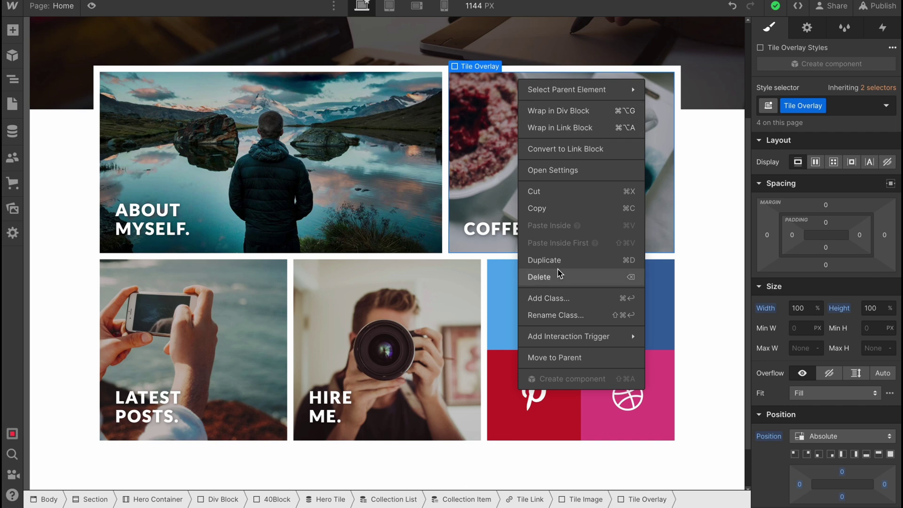
mouse_move(553, 345)
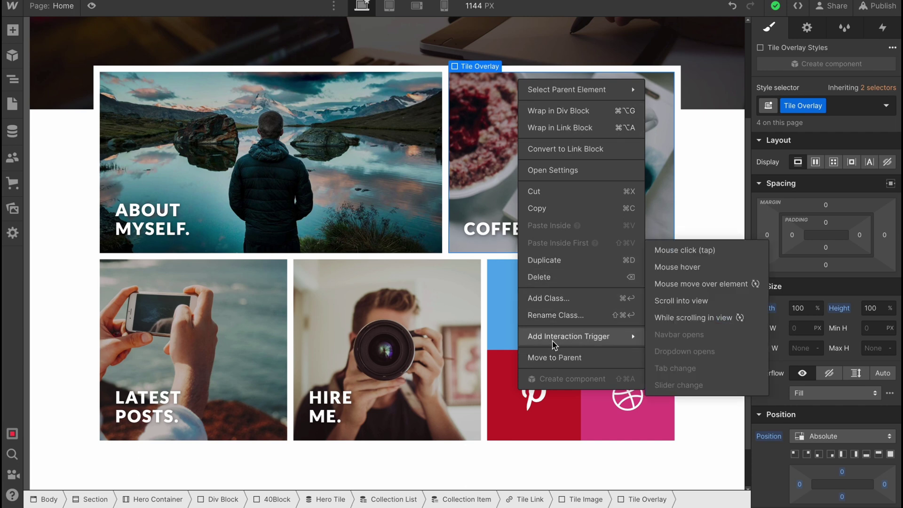
right_click(373, 222)
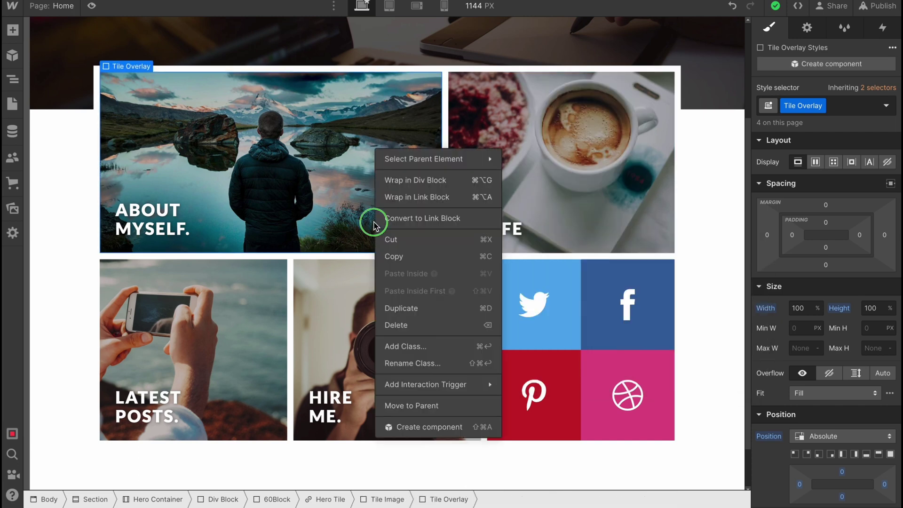
left_click(703, 335)
- Publish the site to the blog-681064.webflow.io domain
scroll(533, 345, "down", 1)
scroll(516, 361, "up", 3)
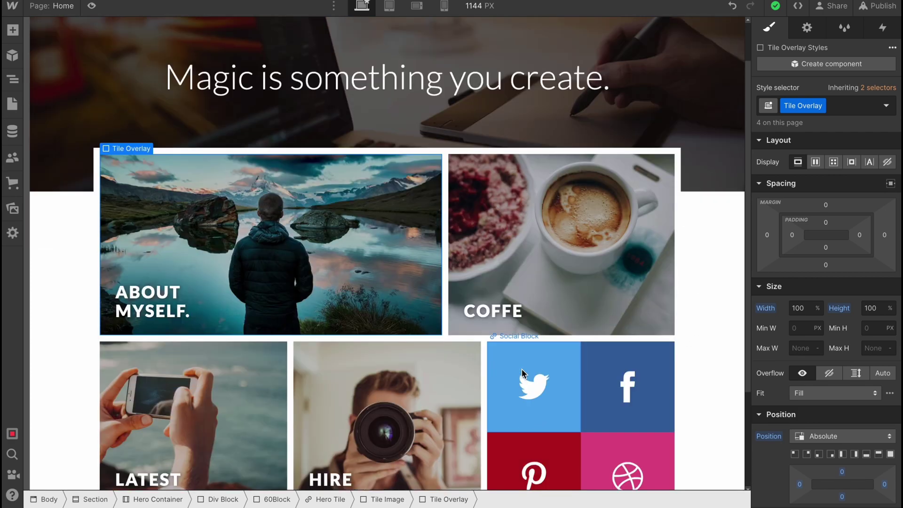
scroll(517, 369, "down", 3)
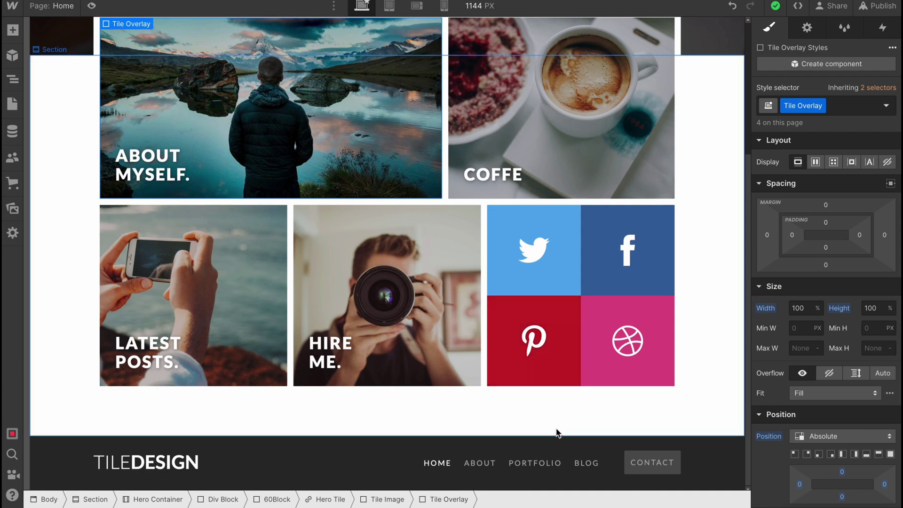
scroll(545, 351, "up", 3)
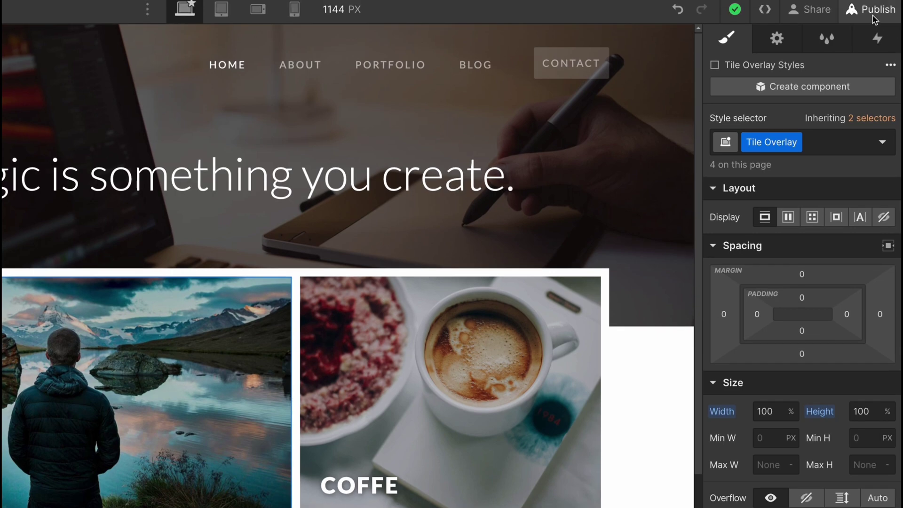
left_click(871, 10)
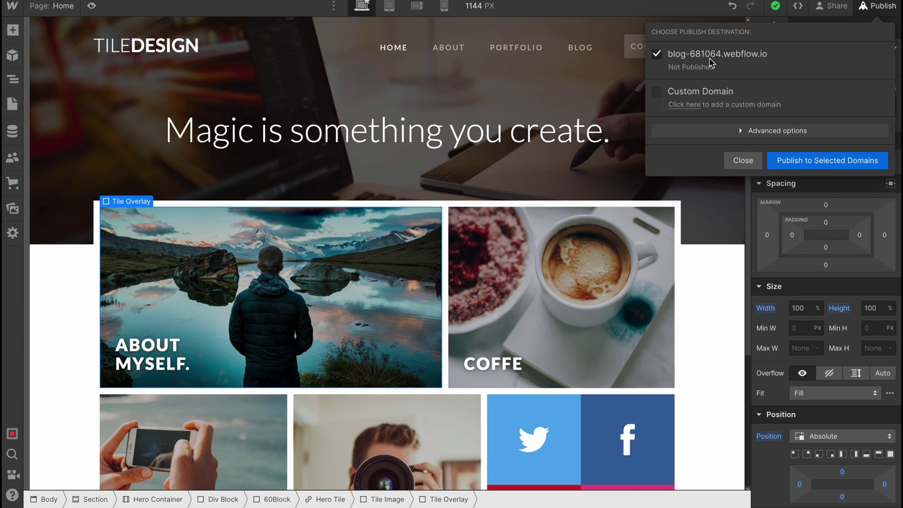
left_click(809, 166)
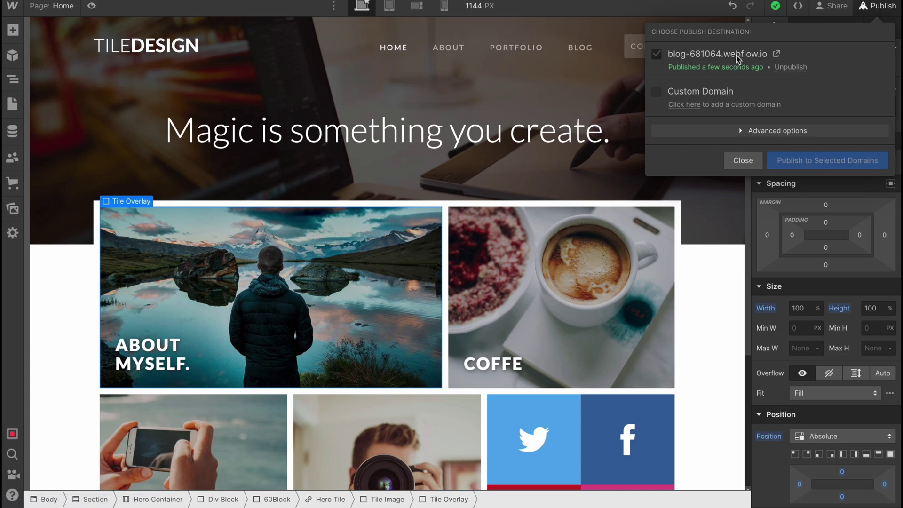
- Open the published site and look through the tiles on its live home page
left_click(775, 53)
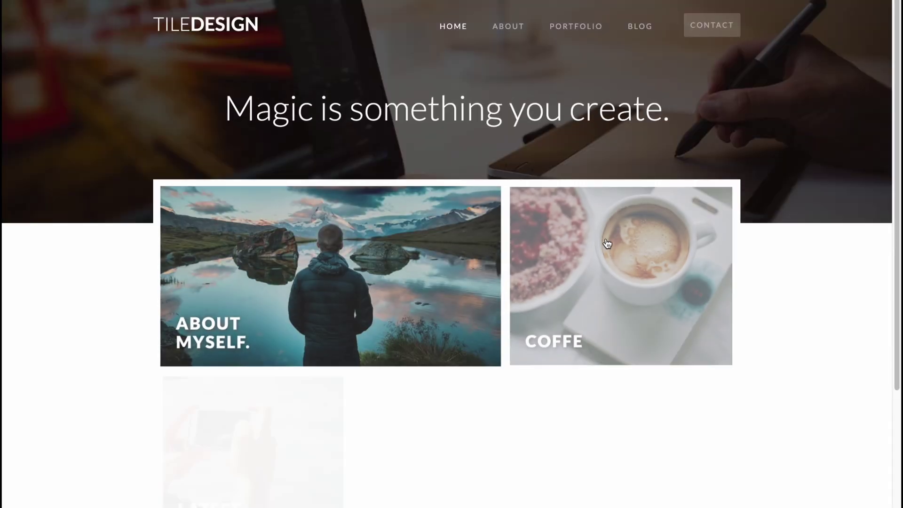
scroll(409, 203, "down", 3)
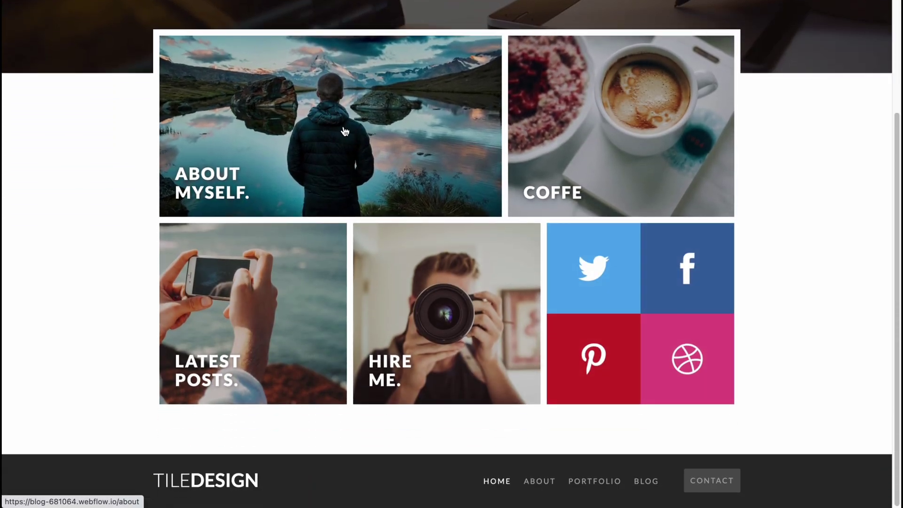
left_click(435, 220)
key("alt+Left")
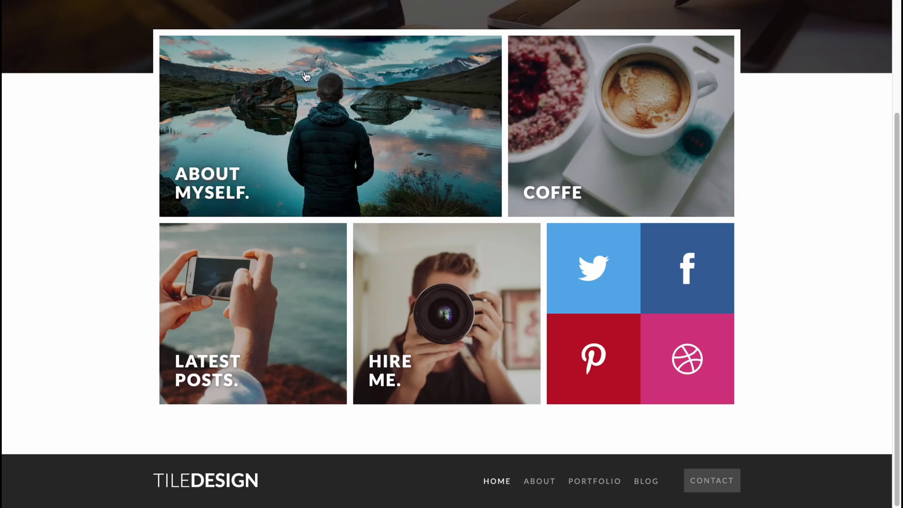
left_click(565, 151)
scroll(442, 277, "down", 1)
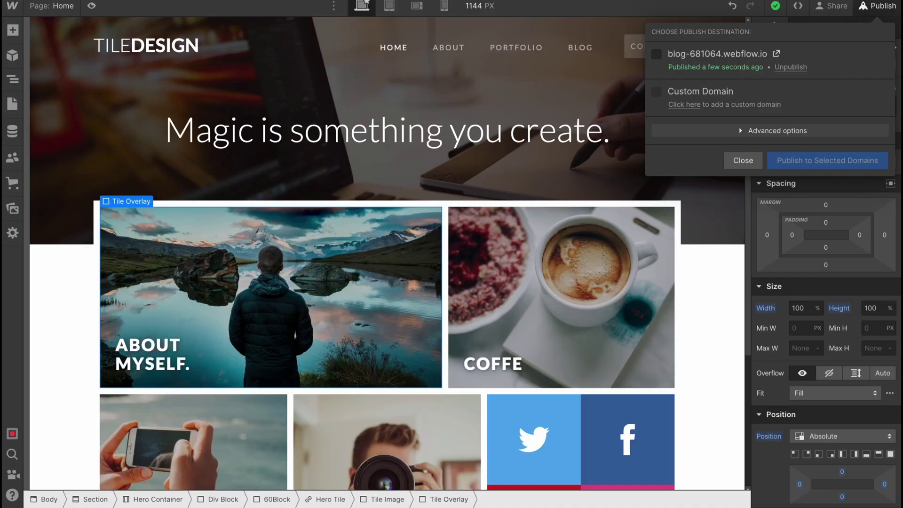
- Return from the Designer to the Webflow dashboard and show the additional options for the Blog site
left_click(12, 7)
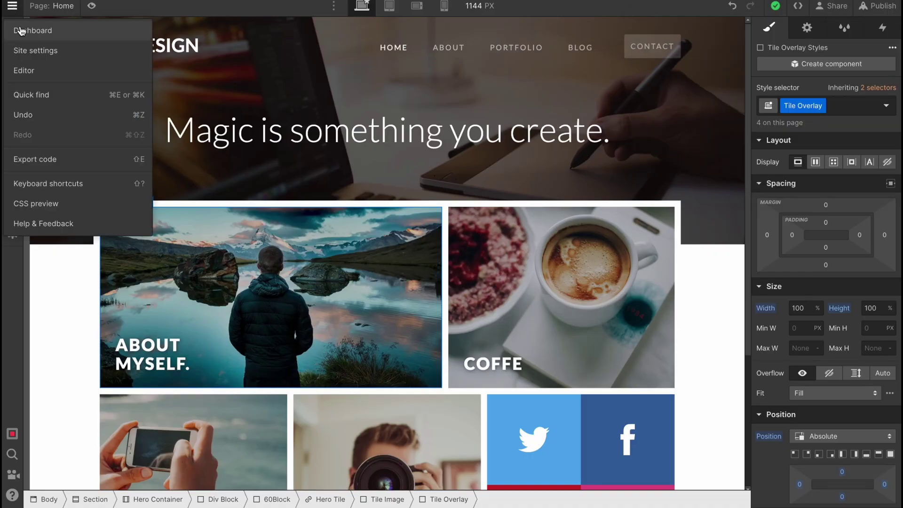
left_click(24, 31)
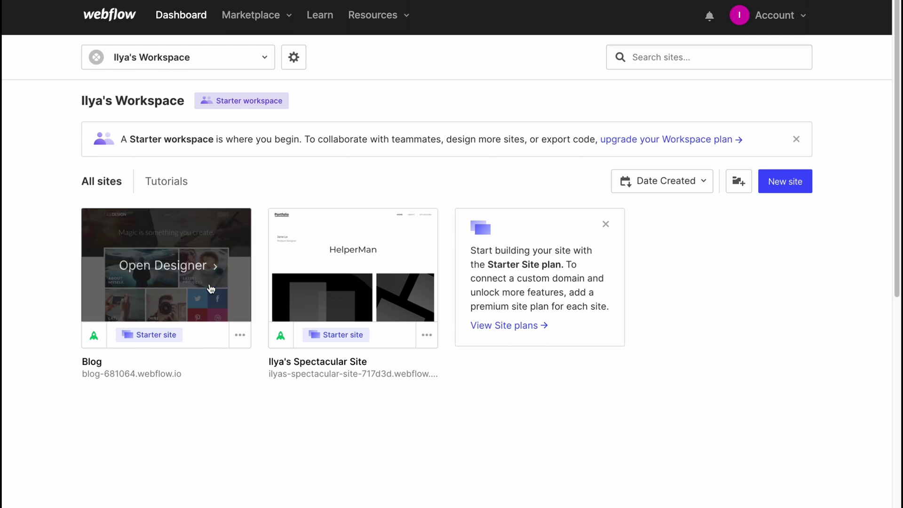
left_click(240, 335)
- Open Webflow's pricing page and compare the yearly billed general Site plans, from Starter to Enterprise, by price and included features
left_click(310, 372)
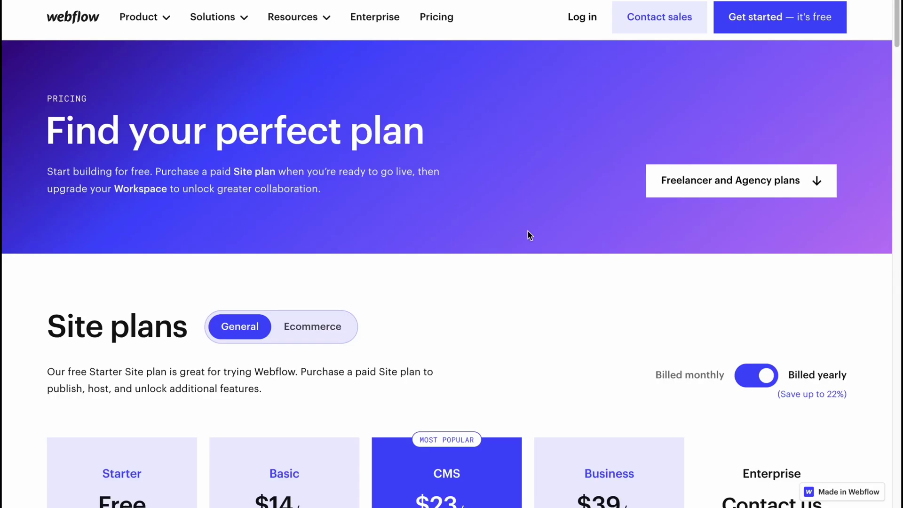
scroll(526, 230, "down", 5)
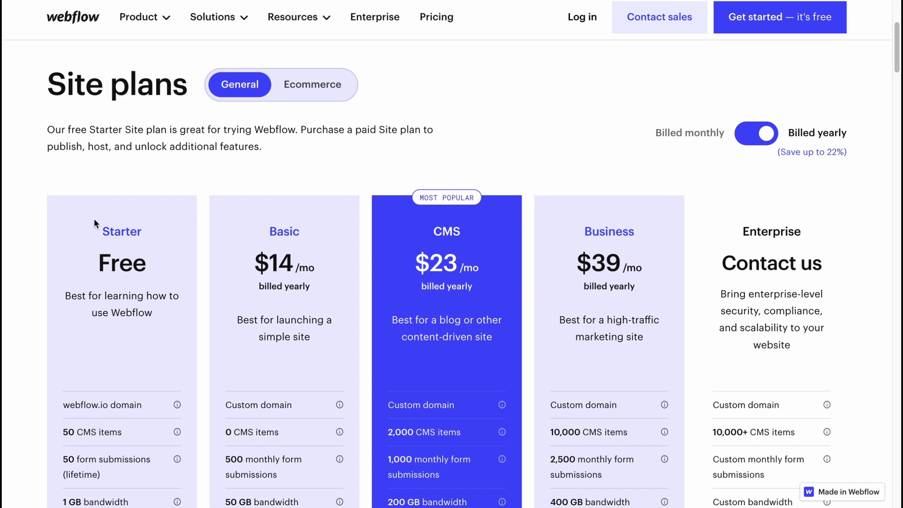
scroll(224, 226, "down", 1)
scroll(422, 215, "down", 2)
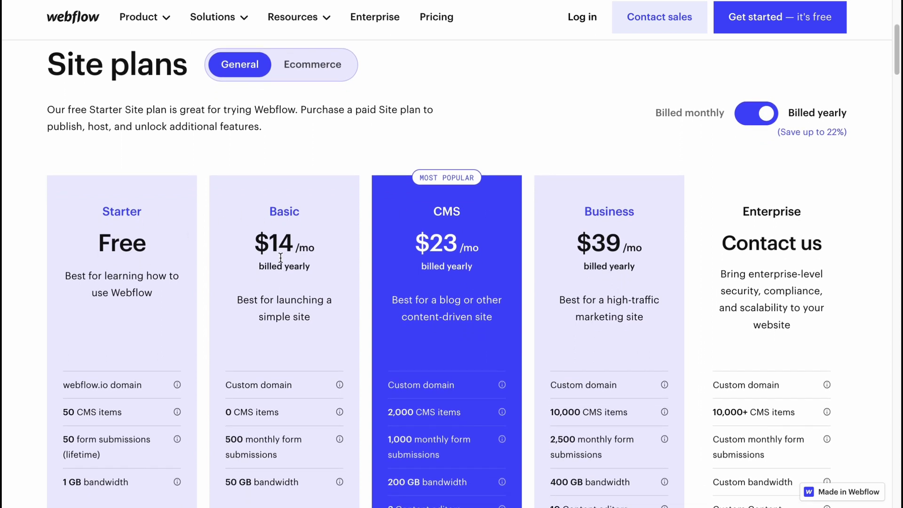
scroll(422, 214, "down", 1)
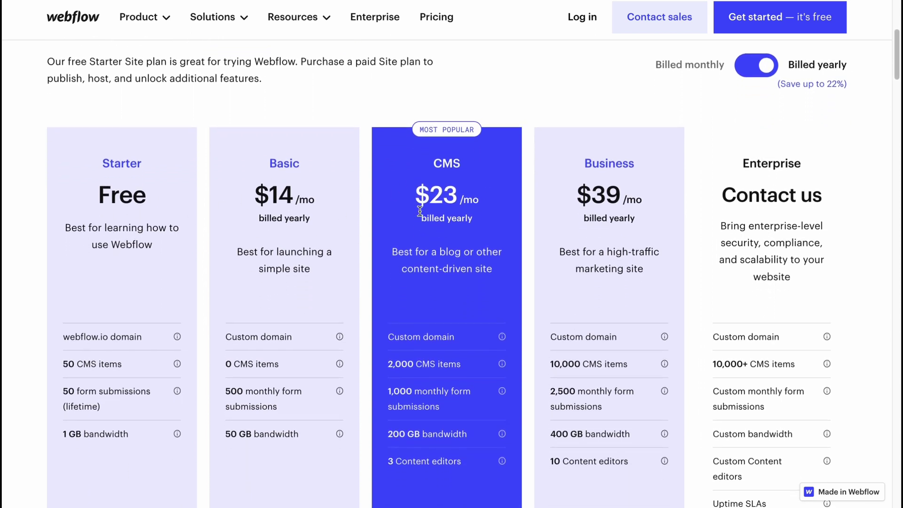
scroll(426, 209, "down", 1)
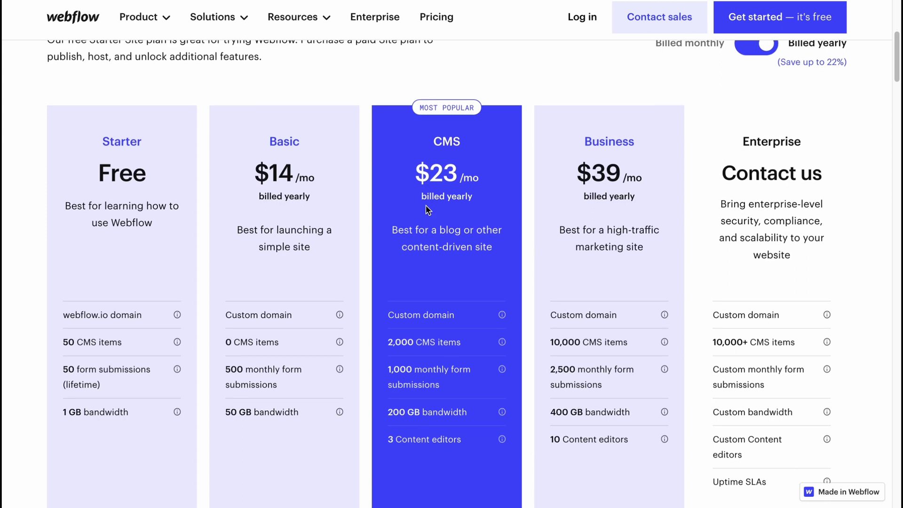
scroll(425, 206, "down", 2)
scroll(424, 203, "down", 4)
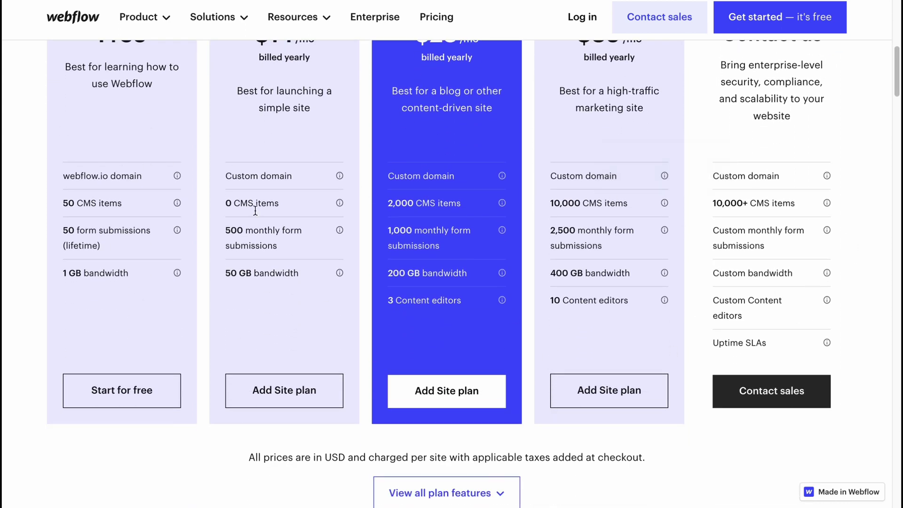
scroll(96, 245, "up", 5)
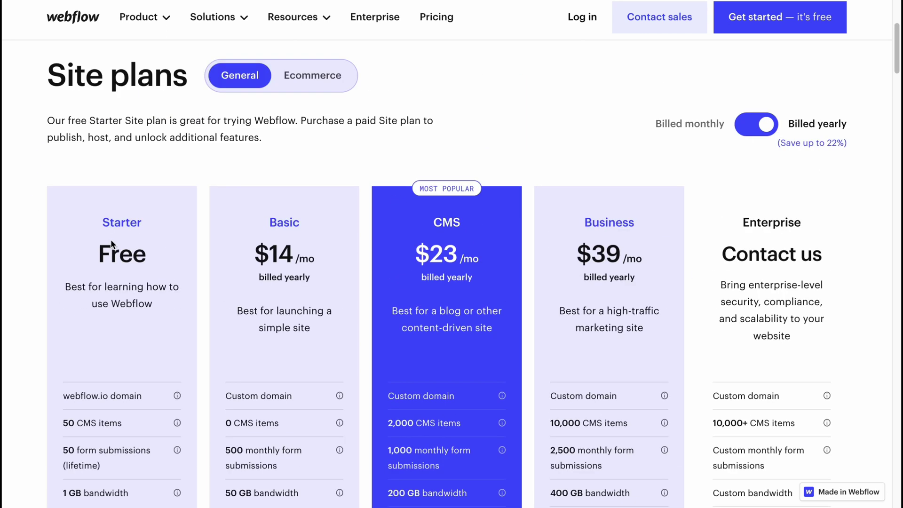
scroll(117, 248, "down", 3)
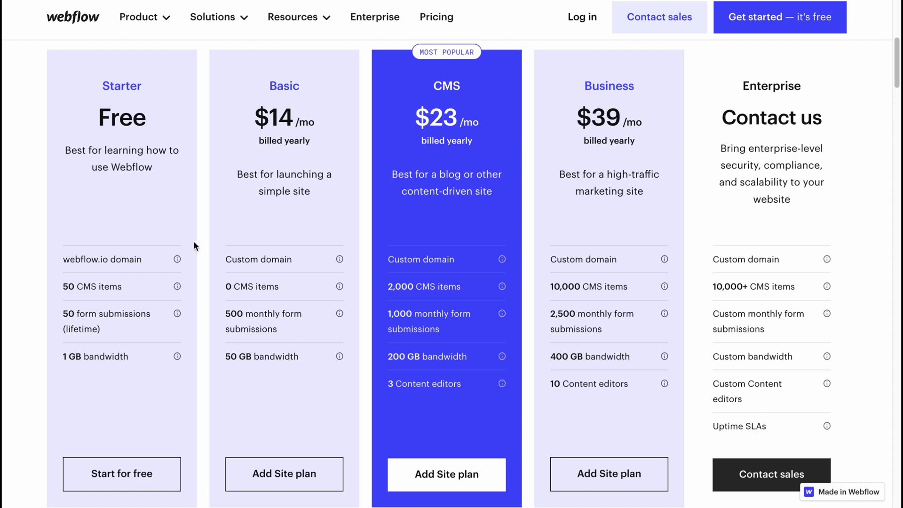
scroll(198, 243, "down", 4)
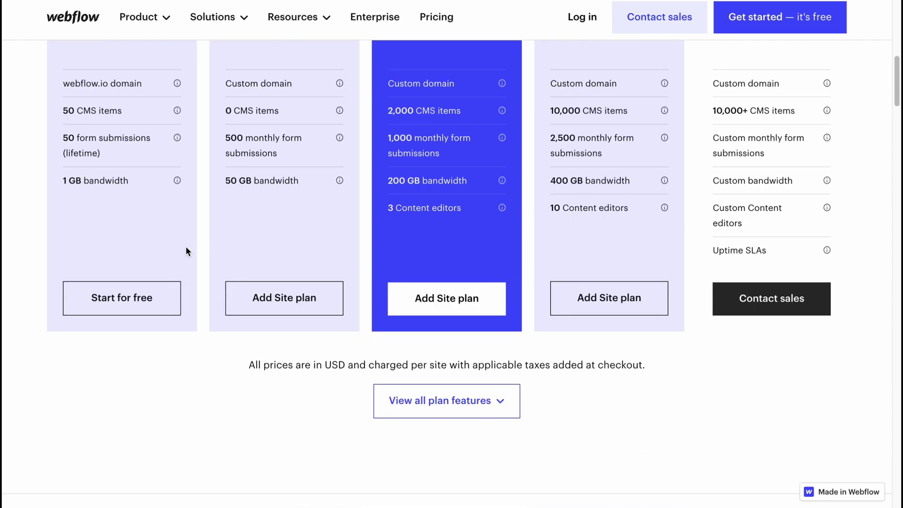
scroll(185, 251, "up", 2)
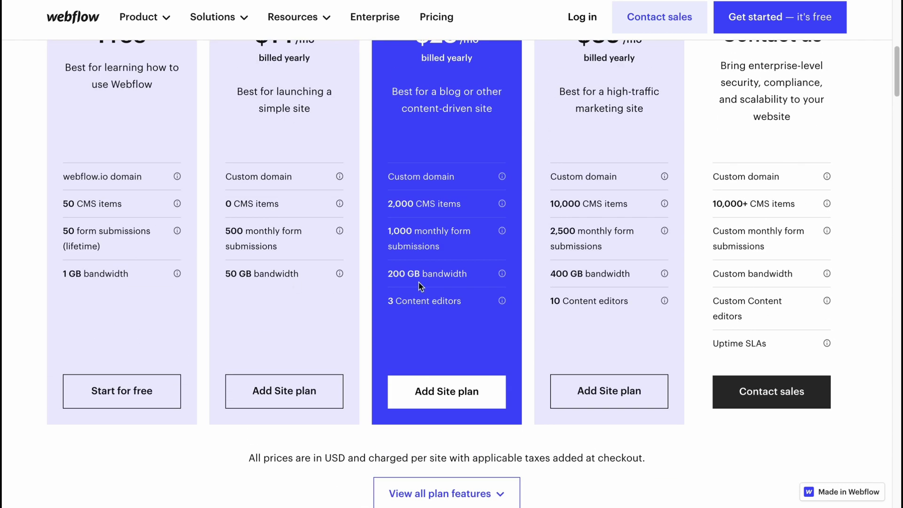
scroll(616, 276, "up", 6)
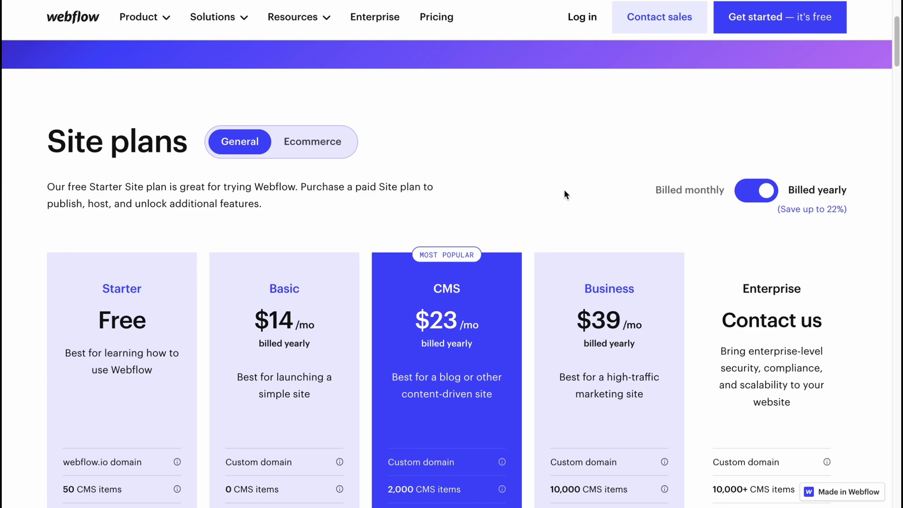
scroll(563, 188, "down", 8)
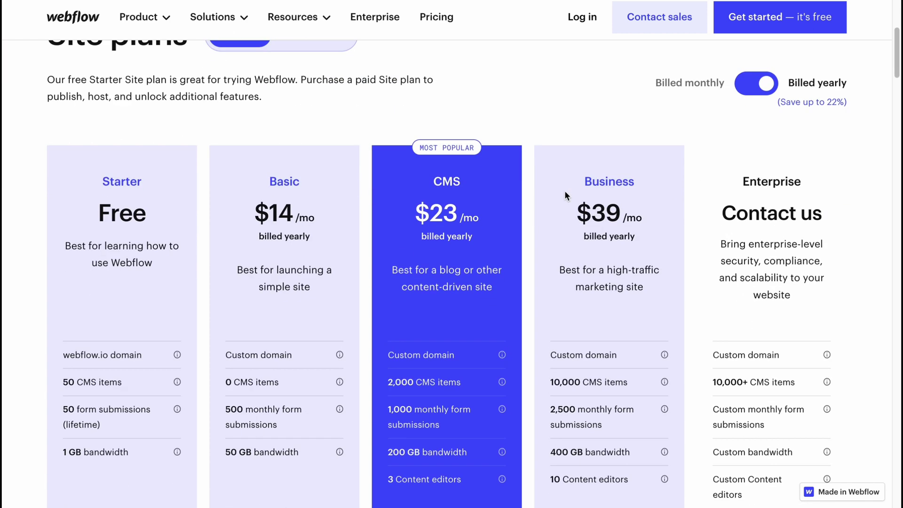
scroll(563, 210, "up", 13)
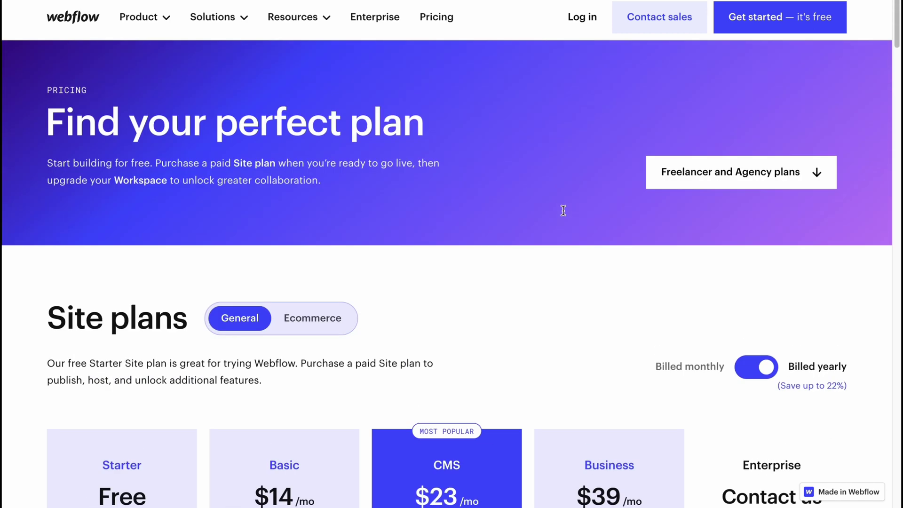